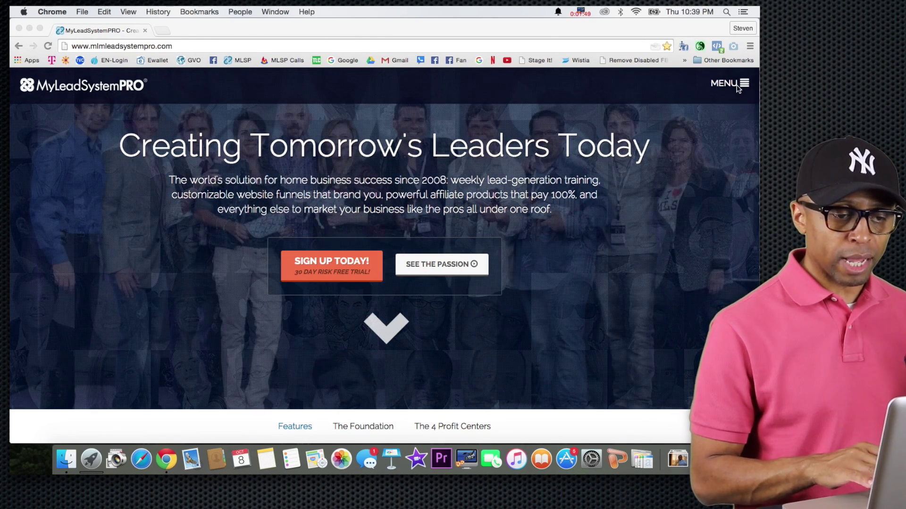
# Log into the MyLeadSystemPRO members area, open *NEW* MLSP Funnelizer (Beta), and enable 'Launch Funnelizer in a New Window'
pyautogui.click(738, 85)
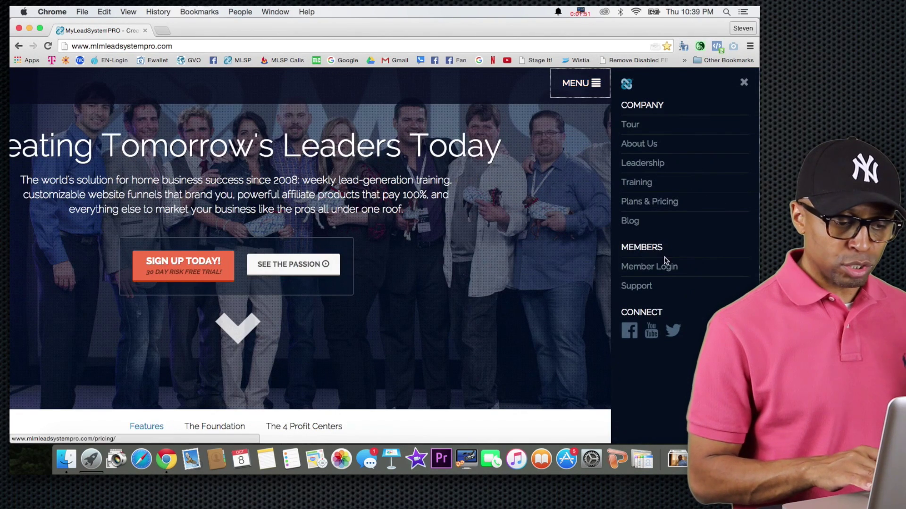
pyautogui.click(661, 269)
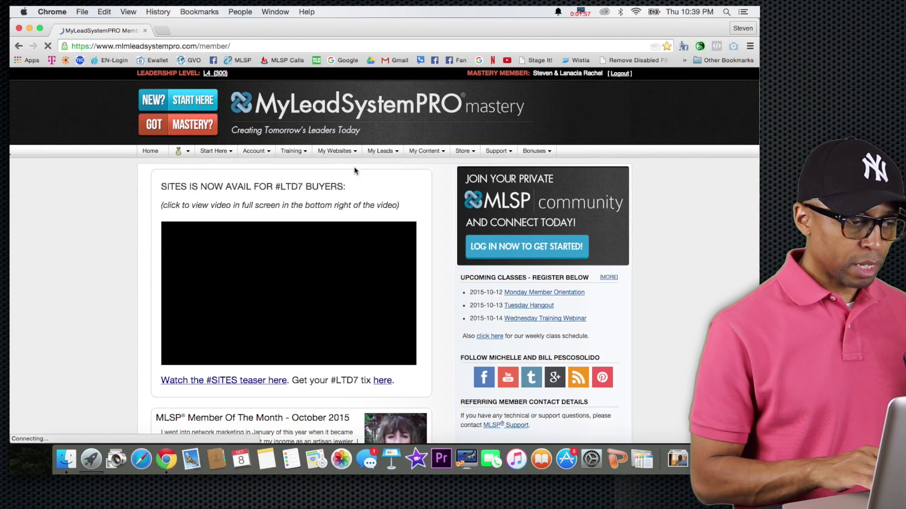
pyautogui.click(321, 152)
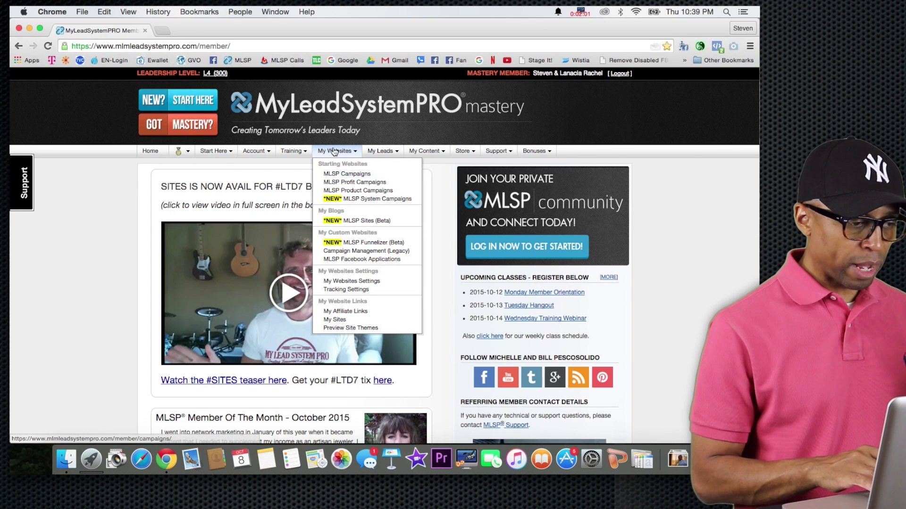
pyautogui.click(339, 242)
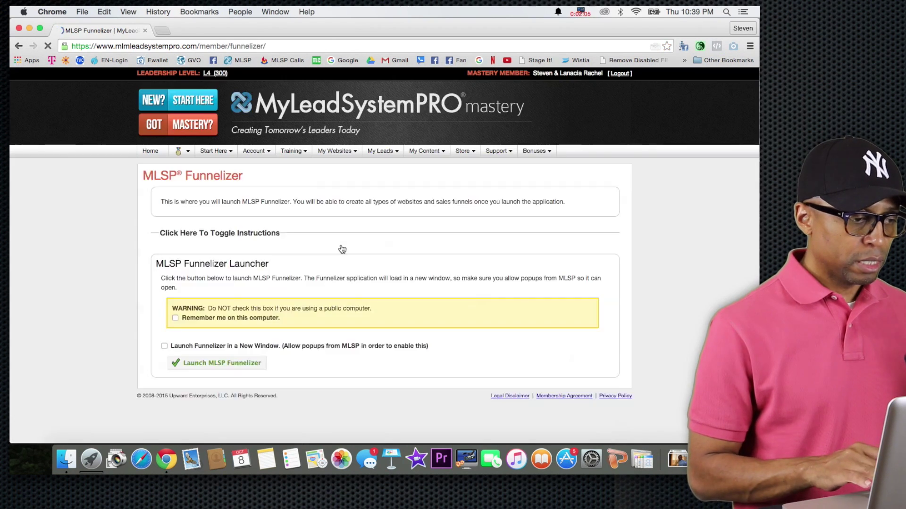
pyautogui.click(164, 349)
pyautogui.click(164, 350)
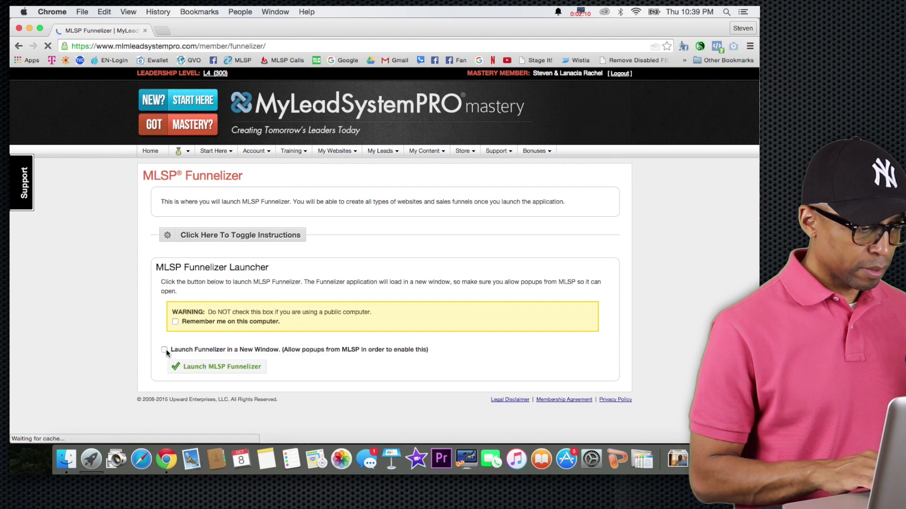
# Launch MLSP Funnelizer in a new tab to load the My Funnels dashboard
pyautogui.click(191, 367)
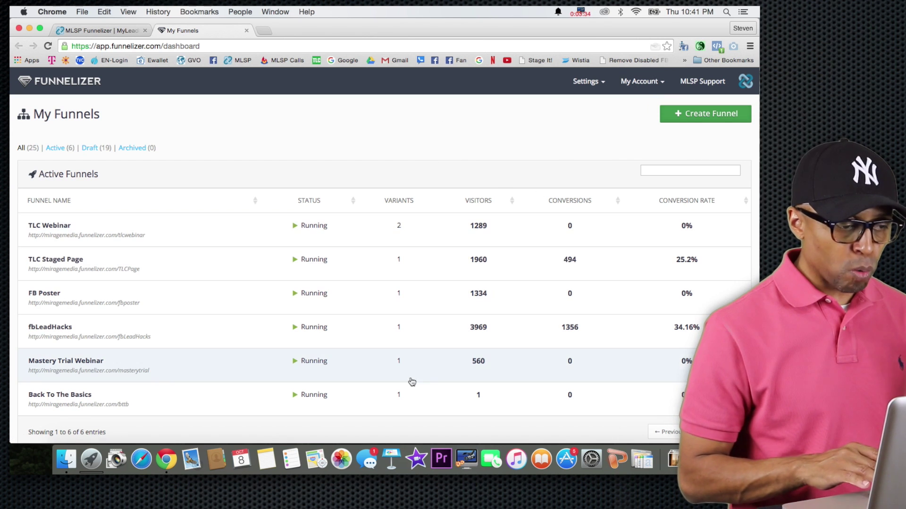
# Go to Settings > Integrations to view the AWeber, MyLeadSystemPRO and WebinarsOnAir integrations
pyautogui.click(590, 83)
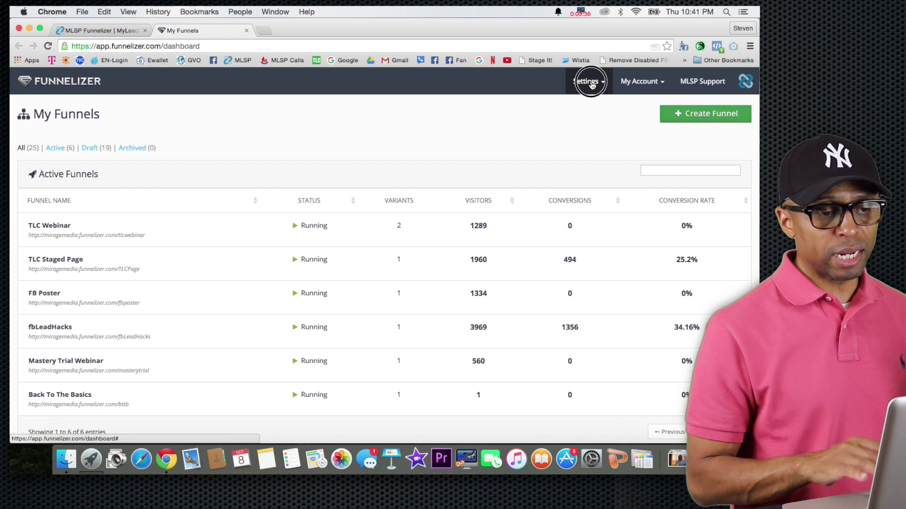
pyautogui.click(584, 106)
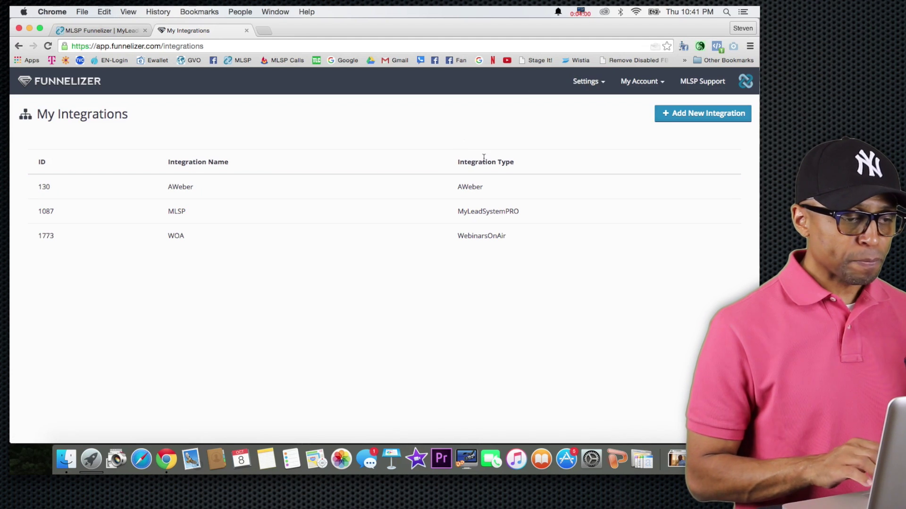
pyautogui.click(584, 83)
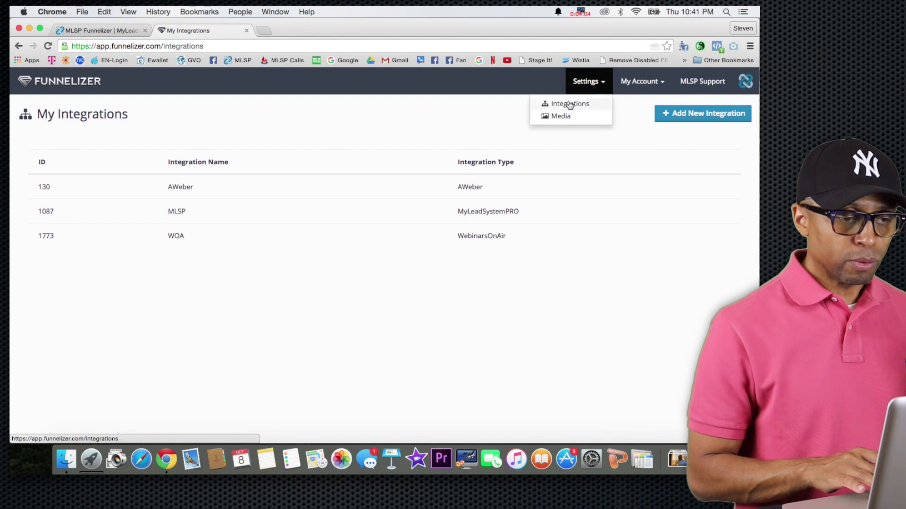
pyautogui.click(435, 132)
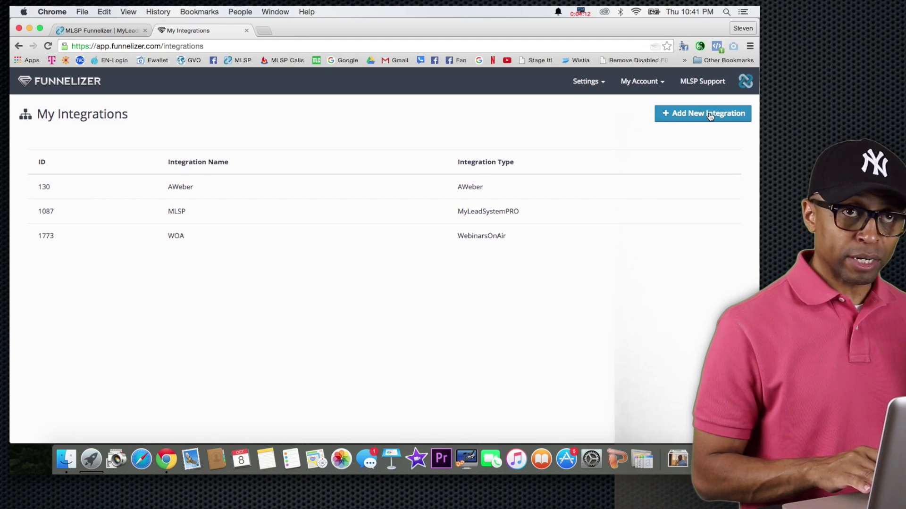
# Add a new integration named 'GetResponse Emails' with GetResponse as its integration type
pyautogui.click(692, 116)
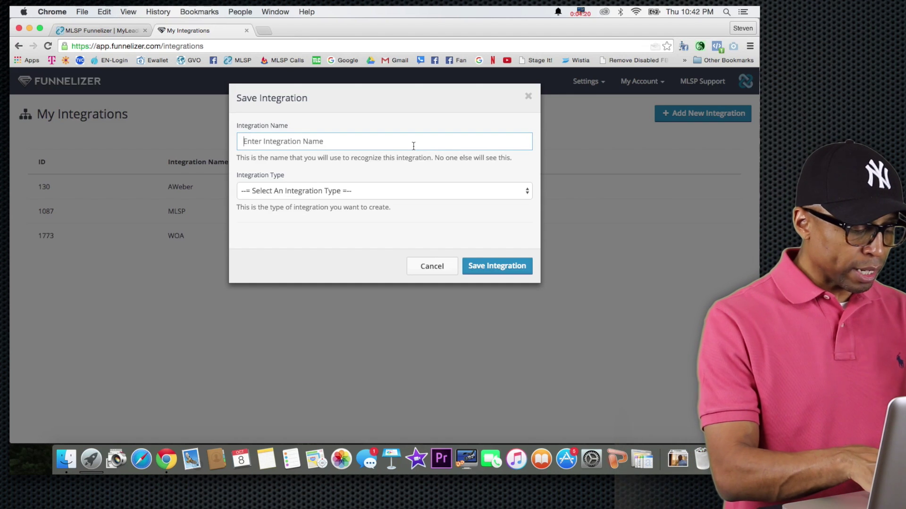
pyautogui.write('Get')
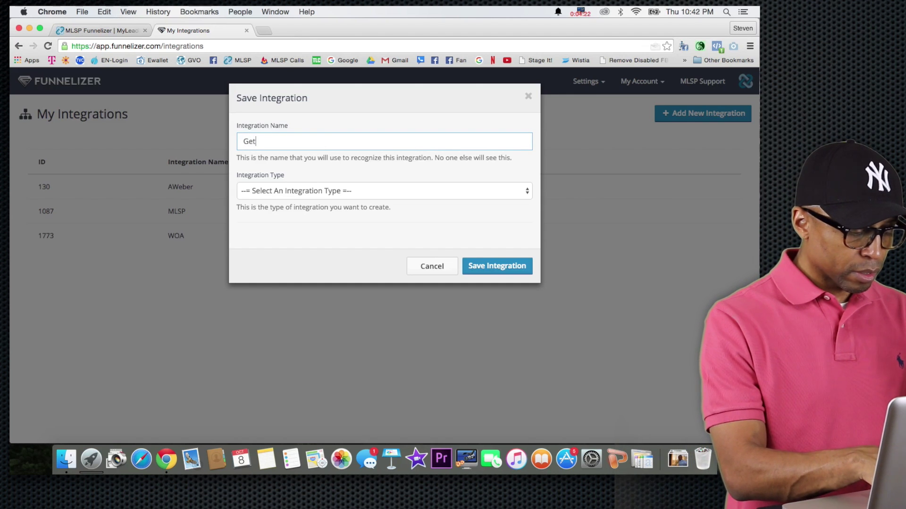
pyautogui.write('Response')
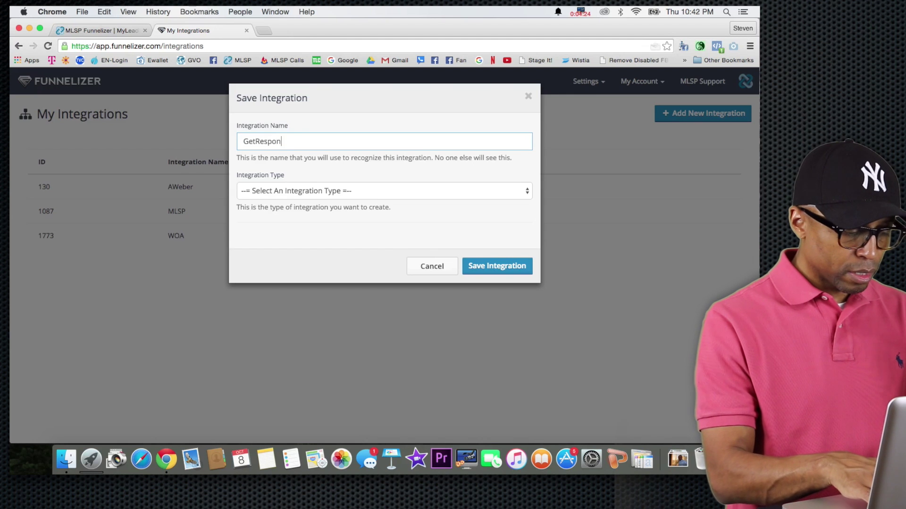
pyautogui.write('Emails')
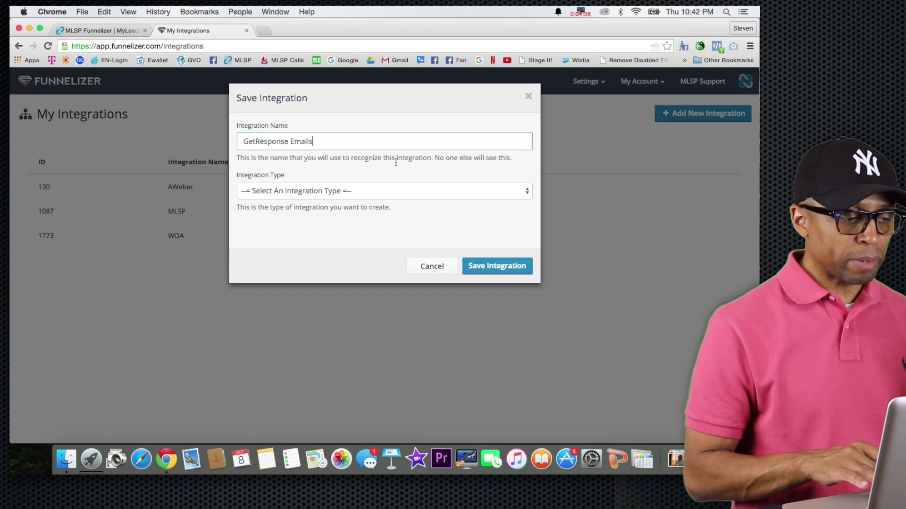
pyautogui.click(283, 194)
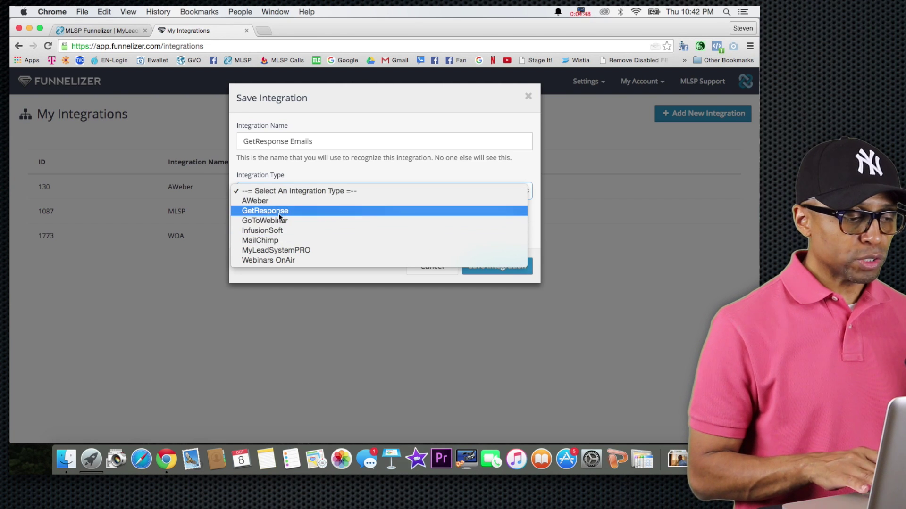
pyautogui.click(278, 212)
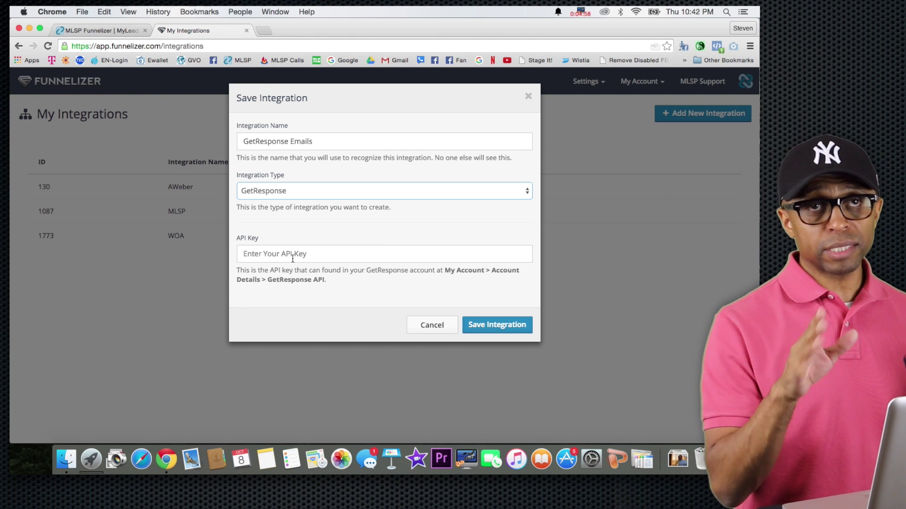
pyautogui.click(265, 30)
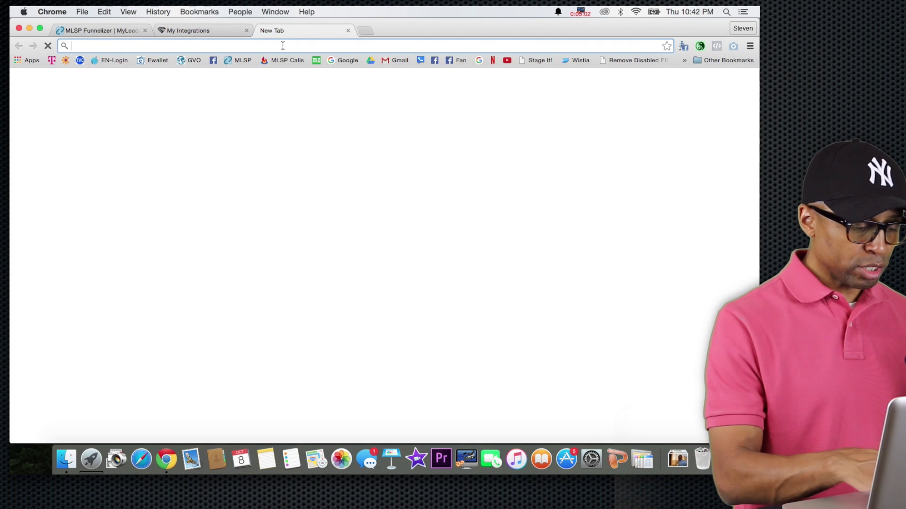
# Go to getresponse.com and log in to the GetResponse account
pyautogui.write('getresponse.com')
pyautogui.press('Return')
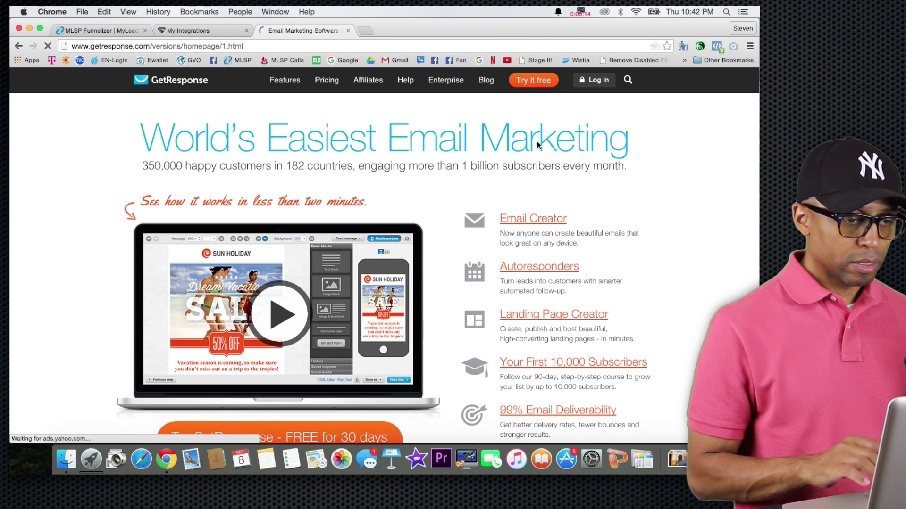
pyautogui.click(588, 86)
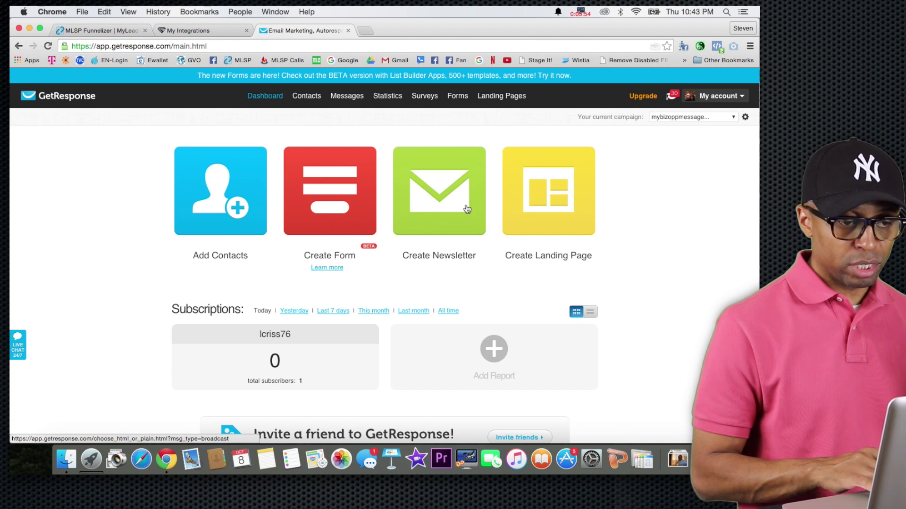
# Copy the secret API key from My account > Integrations > GetResponse API
pyautogui.click(709, 94)
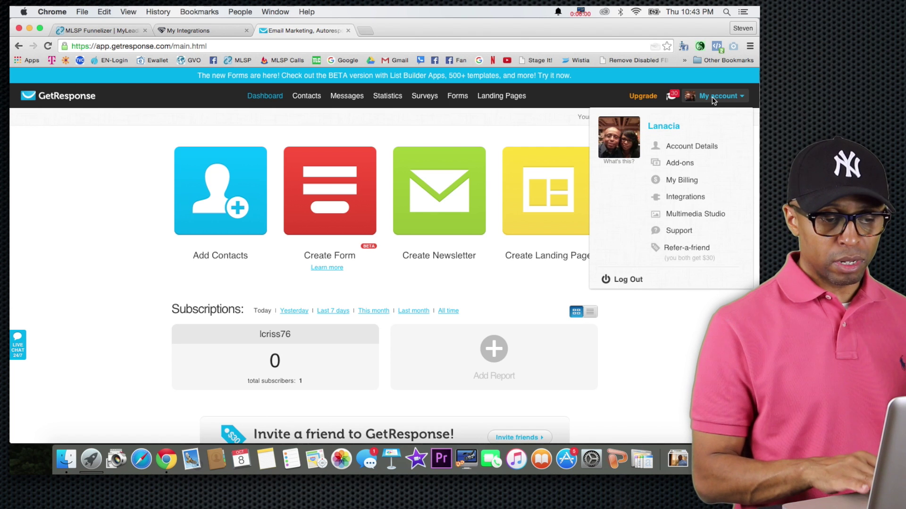
pyautogui.click(686, 198)
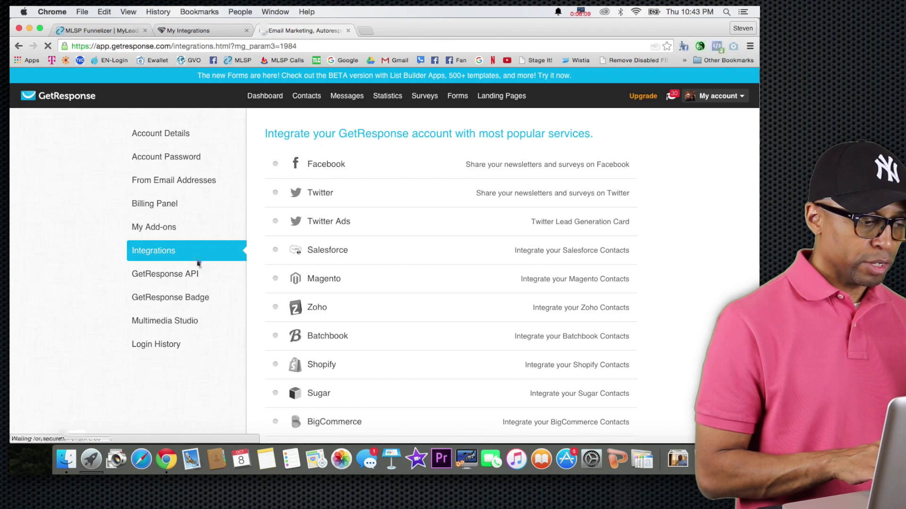
pyautogui.click(160, 276)
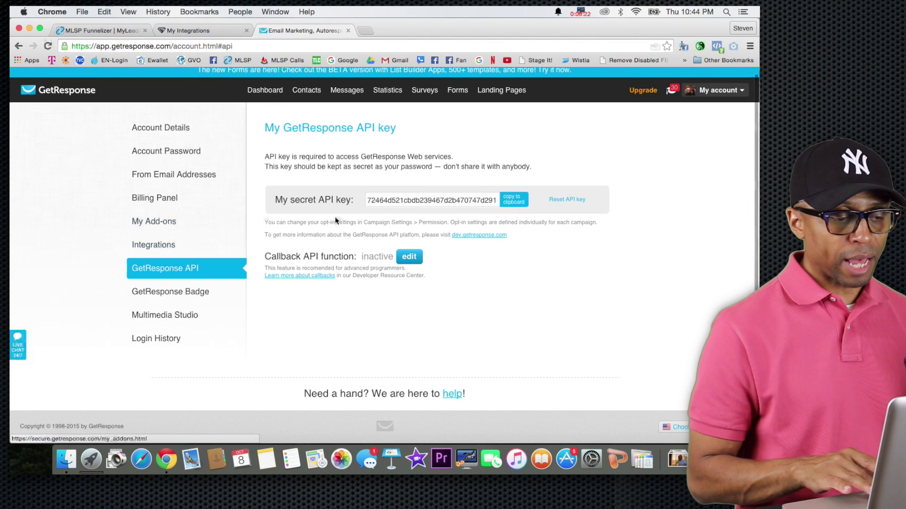
pyautogui.click(517, 202)
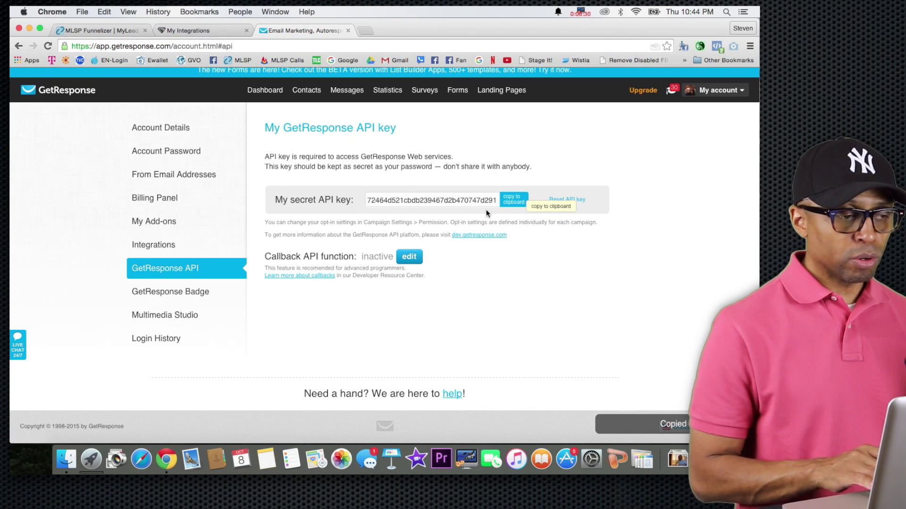
# Paste the API key into the GetResponse Emails integration, save it, and return to My Funnels
pyautogui.click(223, 32)
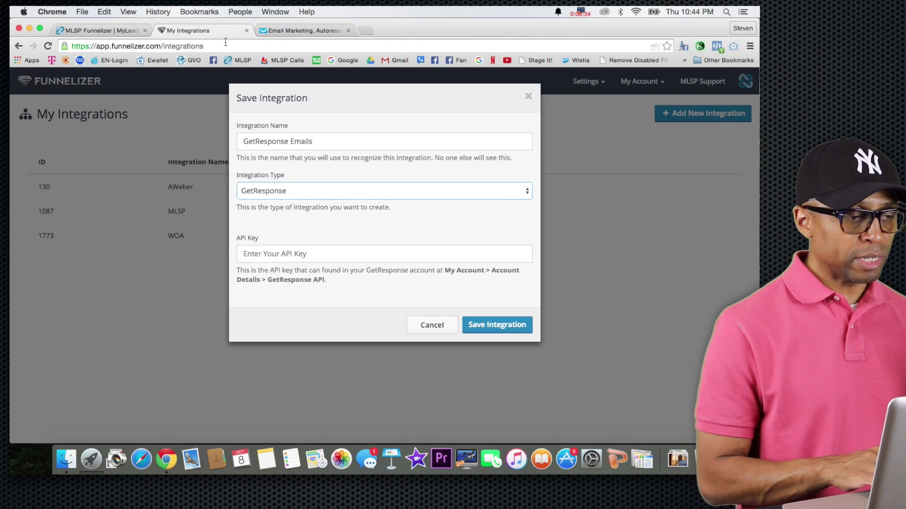
pyautogui.click(281, 32)
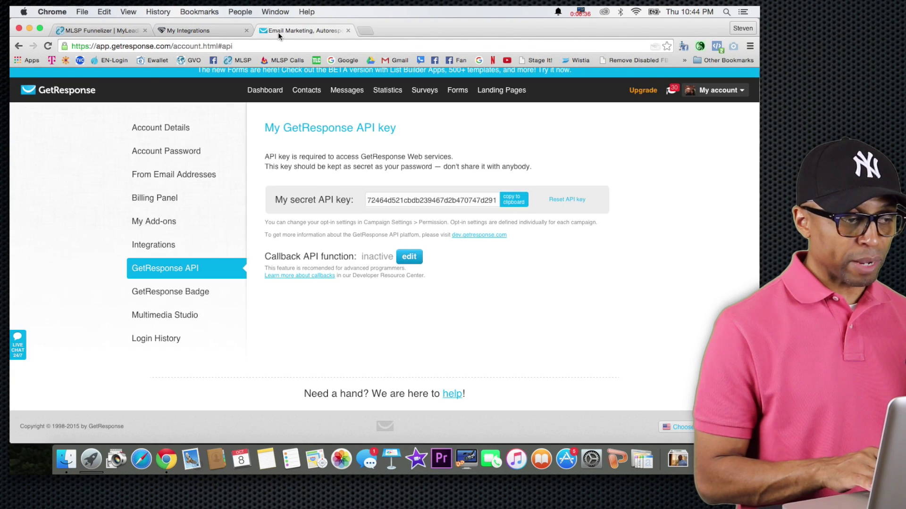
pyautogui.click(209, 32)
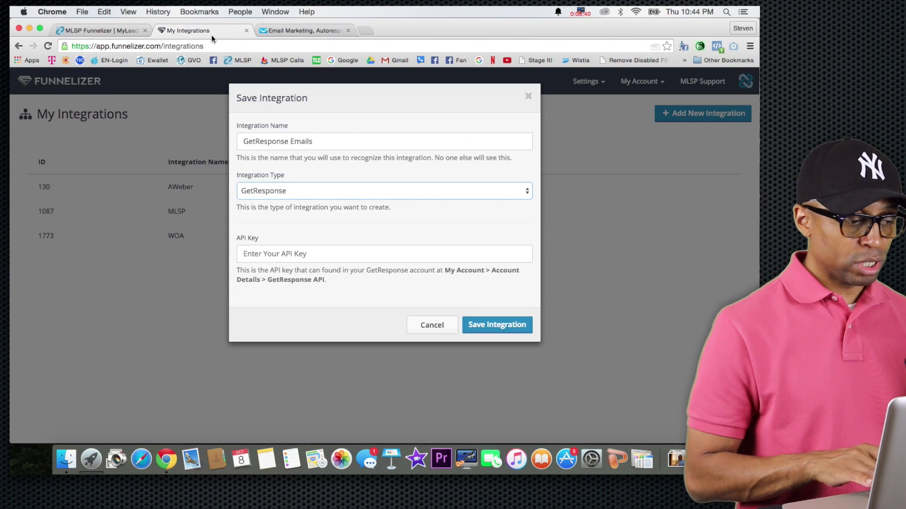
pyautogui.click(282, 251)
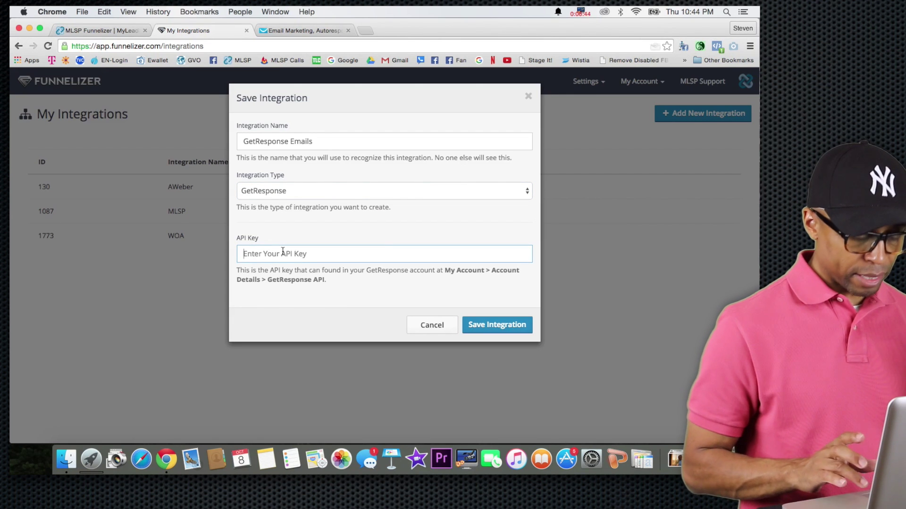
pyautogui.rightClick(282, 250)
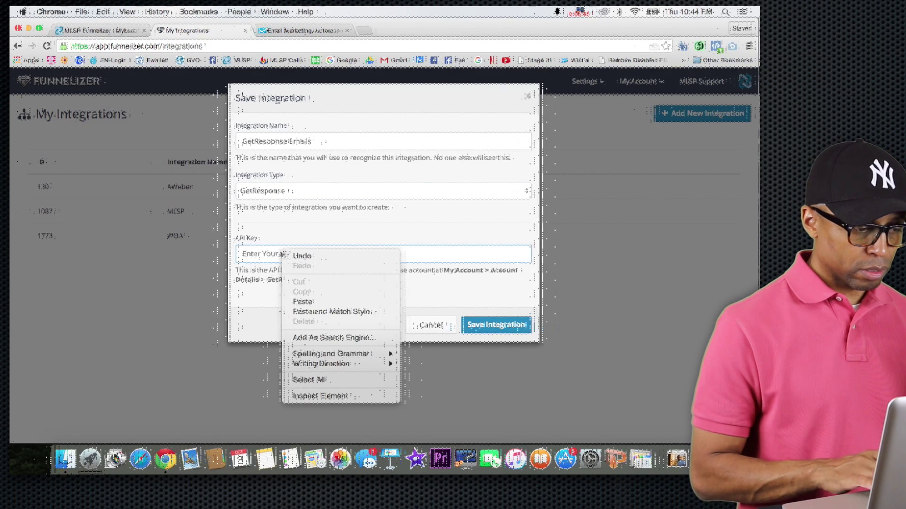
pyautogui.click(311, 302)
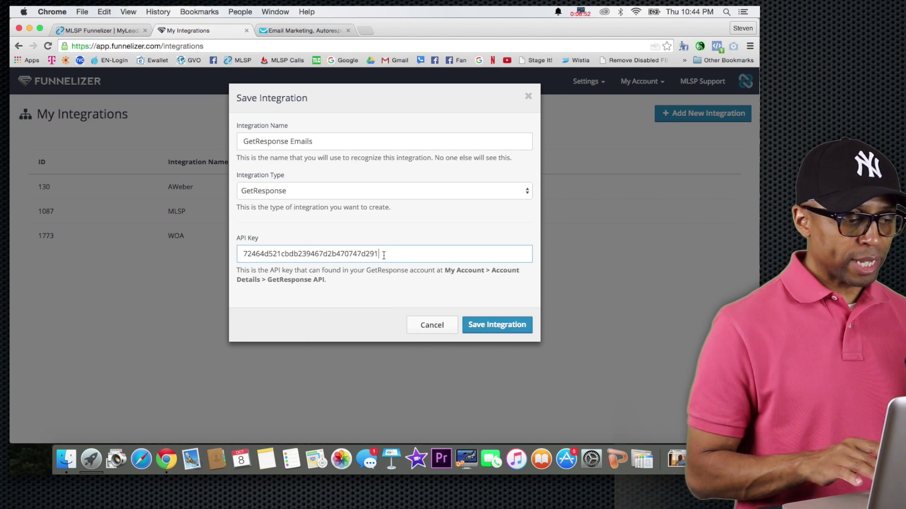
pyautogui.click(491, 329)
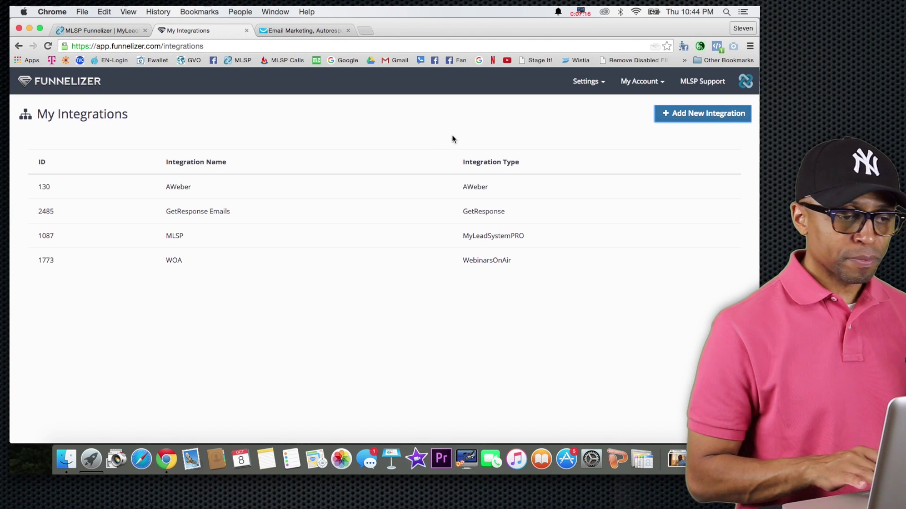
pyautogui.click(72, 85)
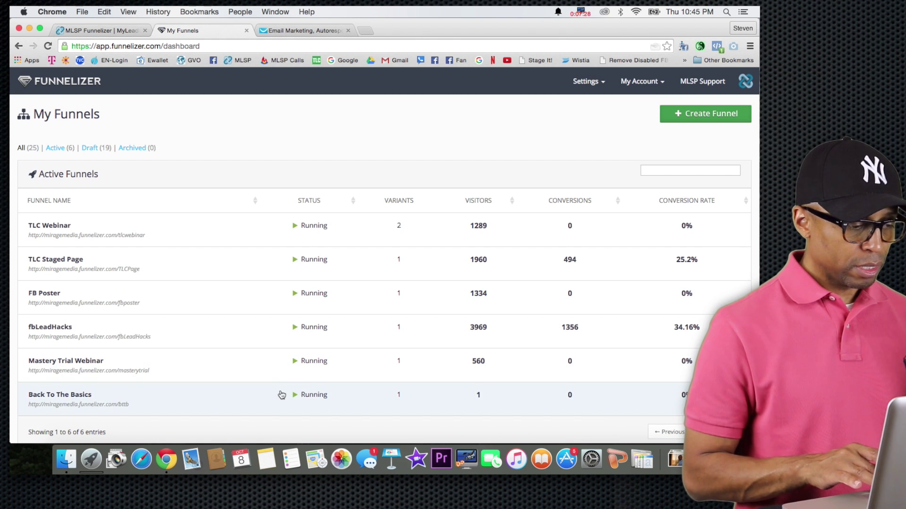
# Open the Back To The Basics funnel for editing from the My Funnels list
pyautogui.scroll(-3, 283, 391)
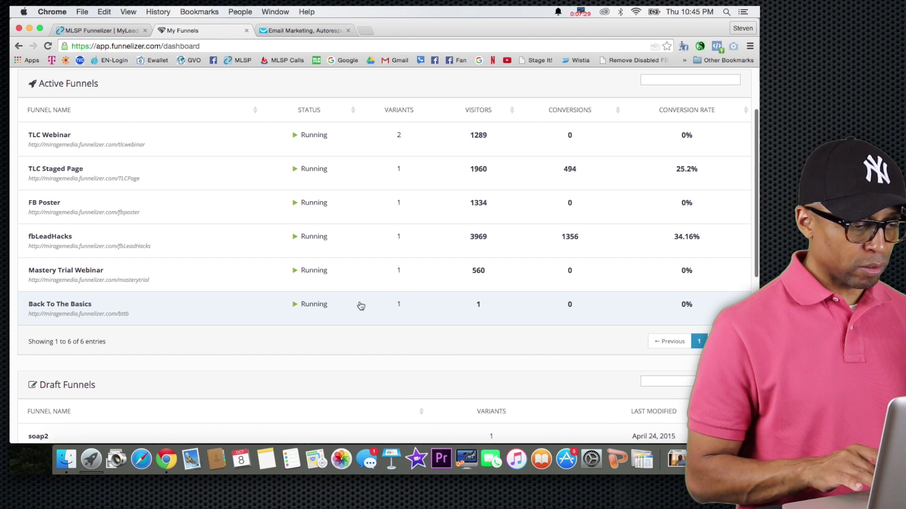
pyautogui.click(372, 306)
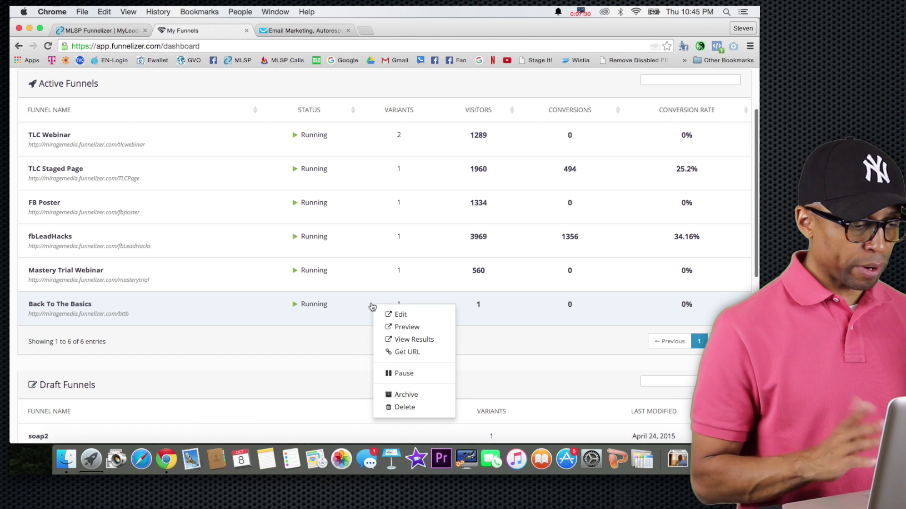
pyautogui.click(408, 318)
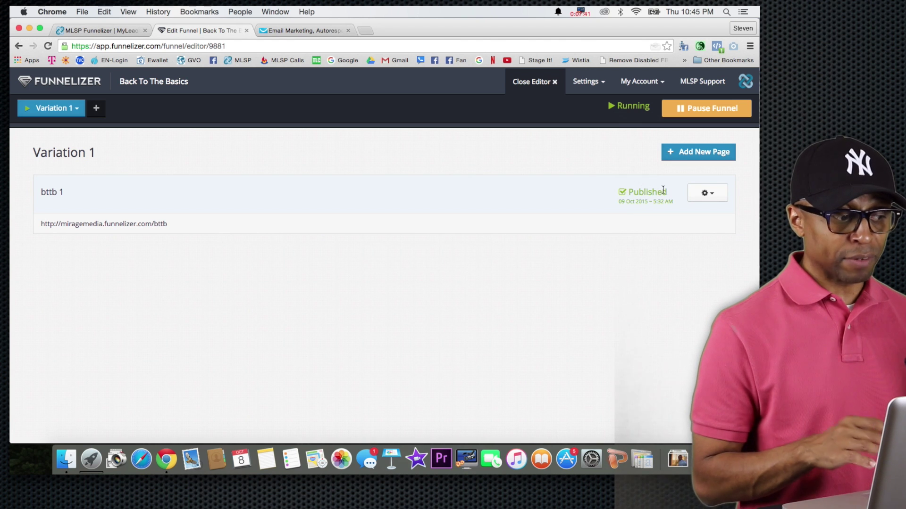
# Open the bttb 1 page in the page editor via its gear menu
pyautogui.click(708, 196)
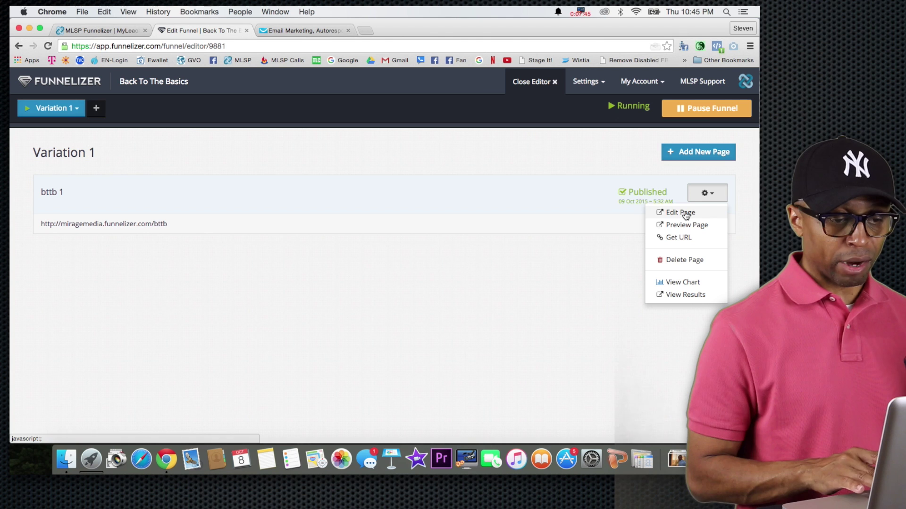
pyautogui.click(671, 211)
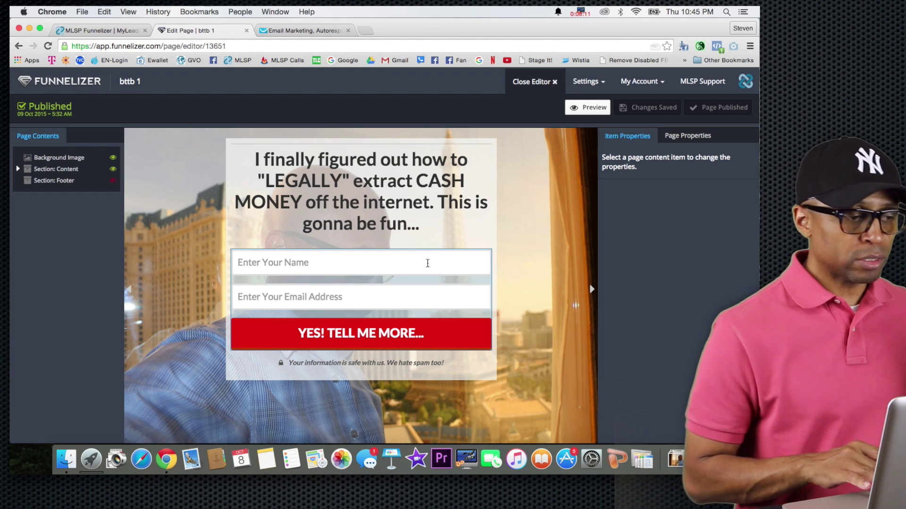
pyautogui.click(305, 30)
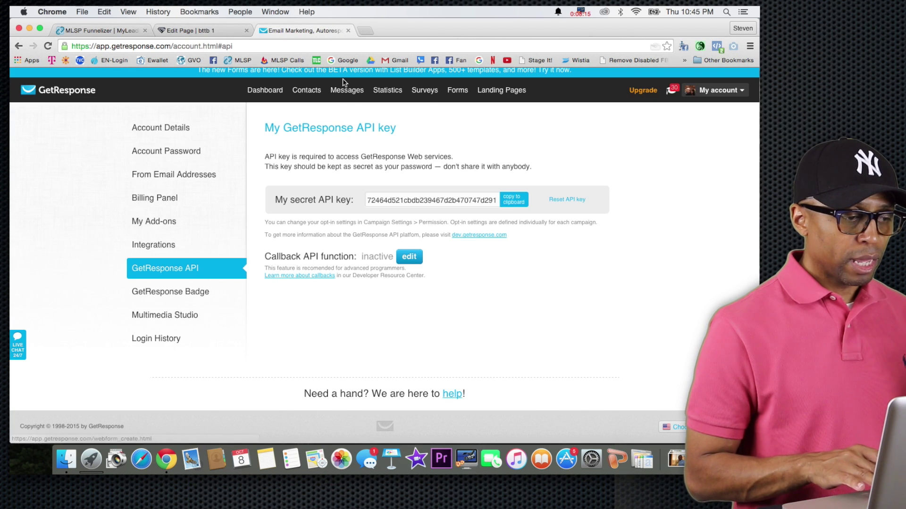
pyautogui.moveTo(347, 94)
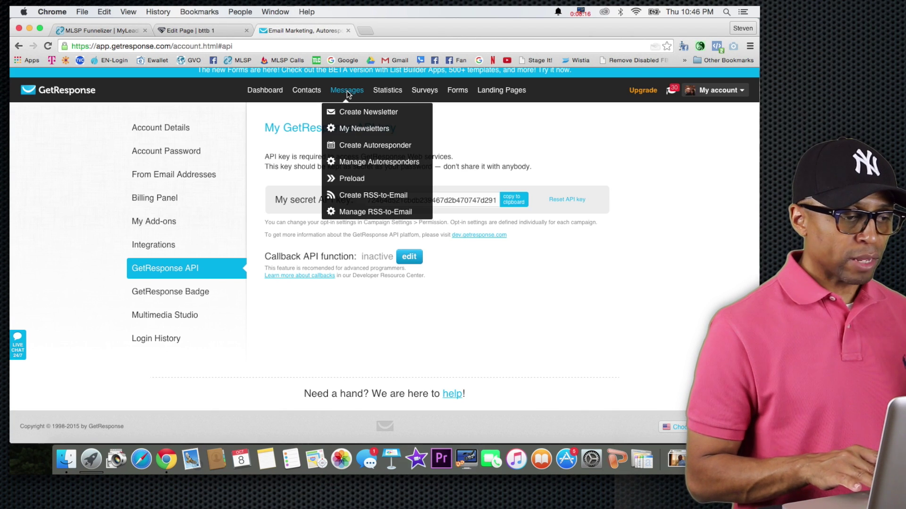
pyautogui.click(358, 162)
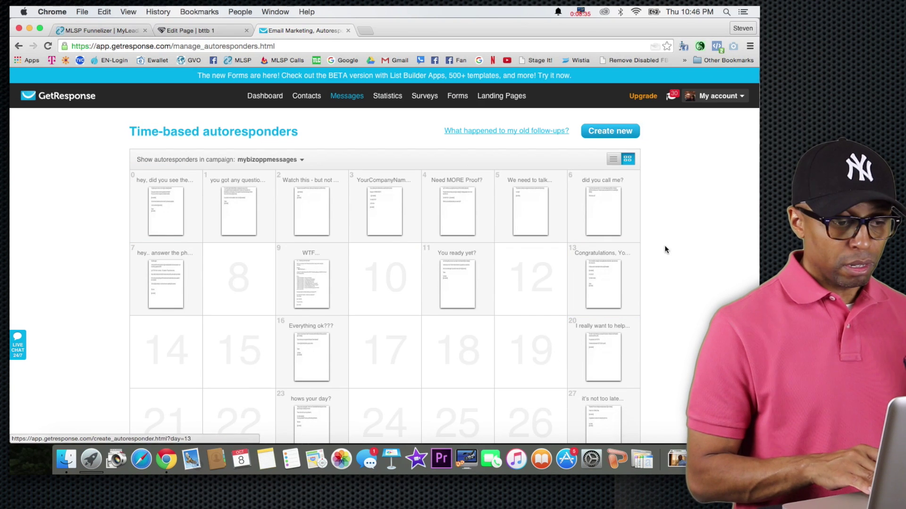
pyautogui.scroll(-3, 666, 250)
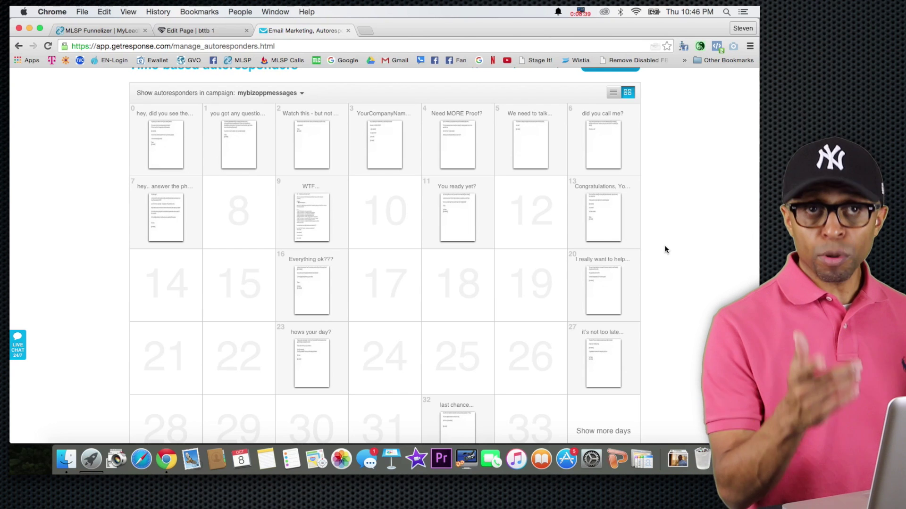
pyautogui.scroll(-5, 665, 249)
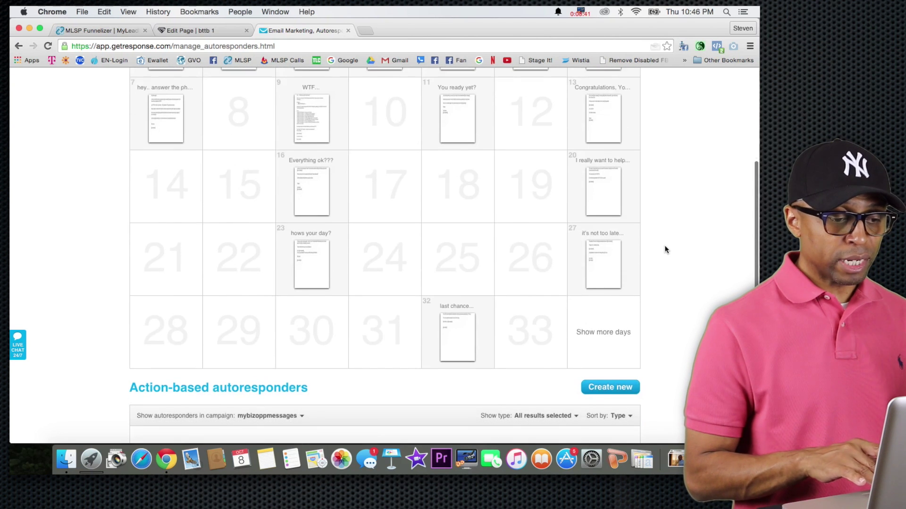
pyautogui.scroll(3, 665, 249)
pyautogui.scroll(3, 665, 249)
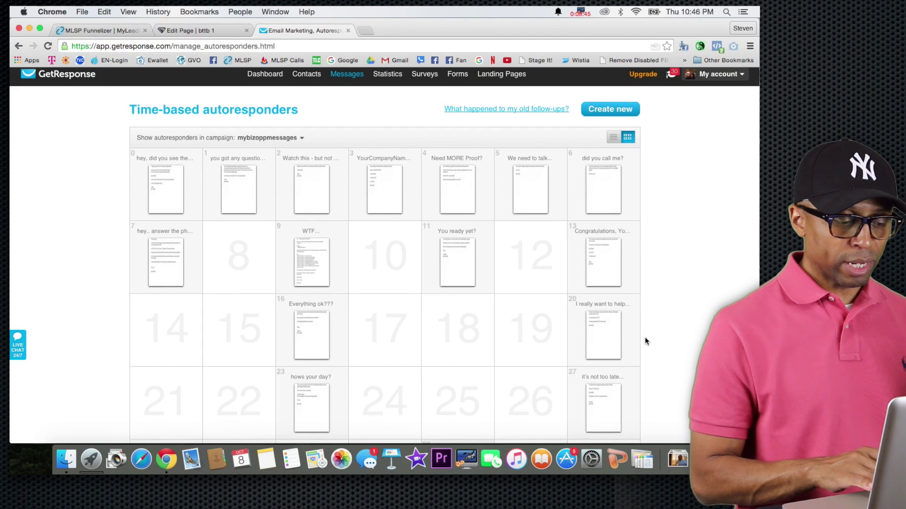
pyautogui.scroll(-3, 647, 341)
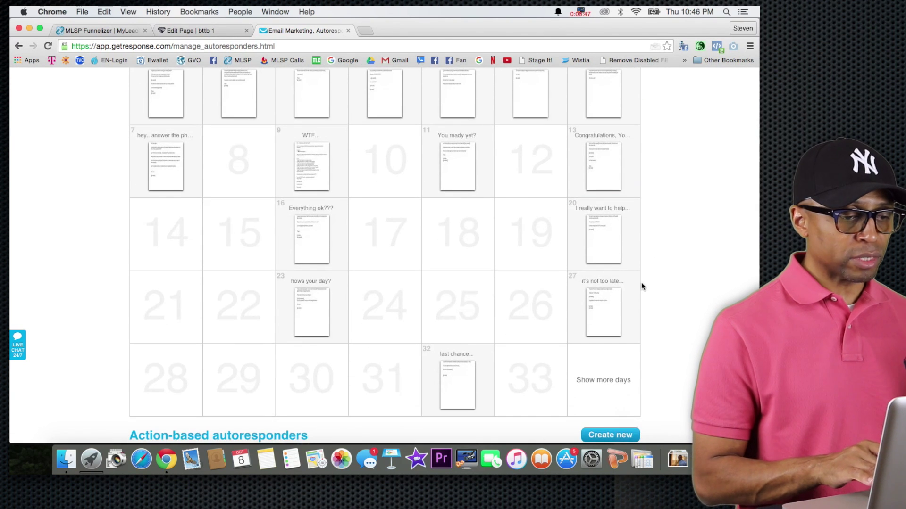
pyautogui.scroll(3, 633, 263)
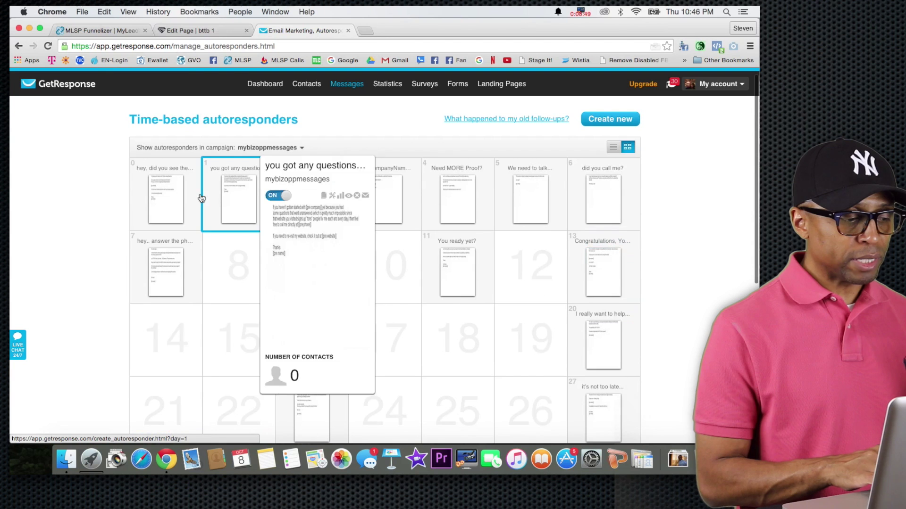
pyautogui.moveTo(157, 195)
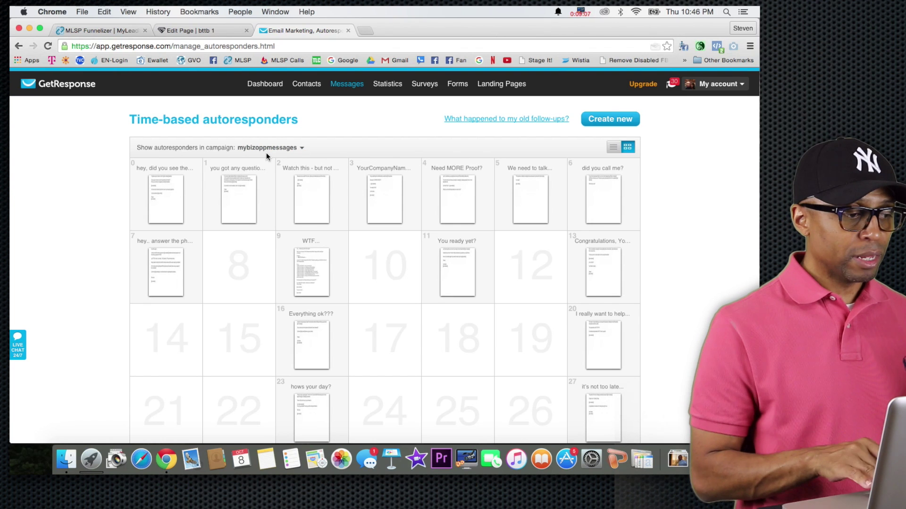
pyautogui.click(200, 32)
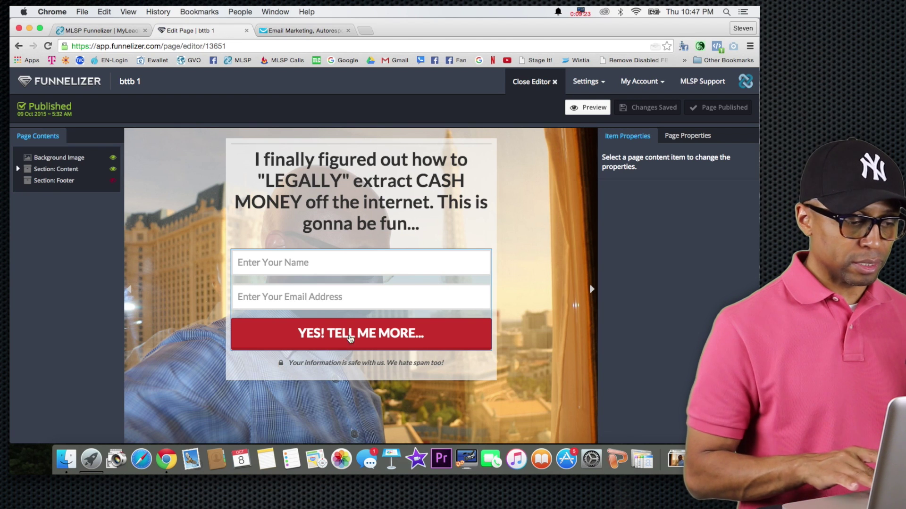
# Select the opt-in form, open Edit Integrations, and choose [GetResponse] GetResponse Emails
pyautogui.click(266, 261)
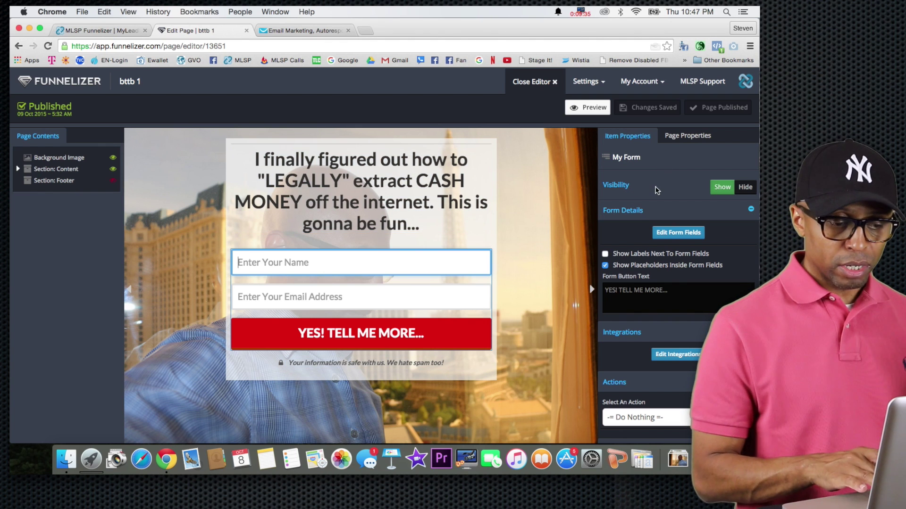
pyautogui.scroll(-4, 648, 237)
pyautogui.scroll(-1, 647, 237)
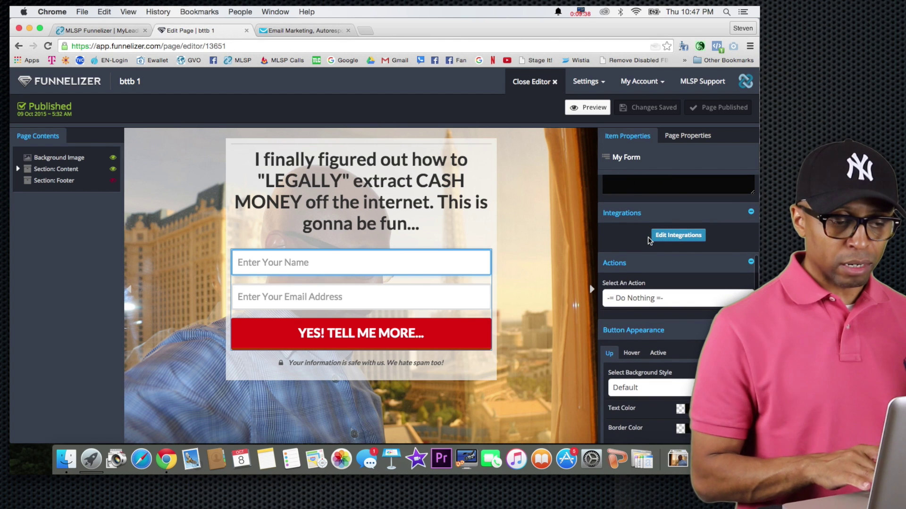
pyautogui.click(675, 238)
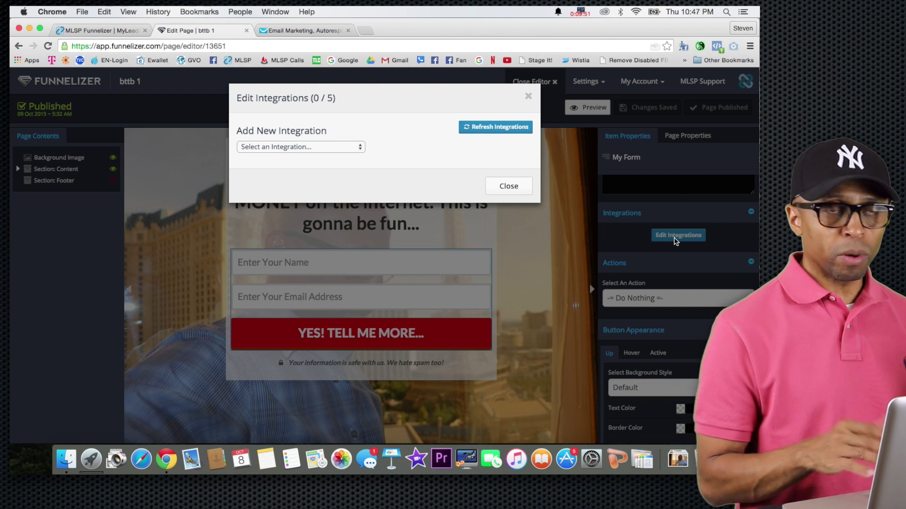
pyautogui.click(346, 148)
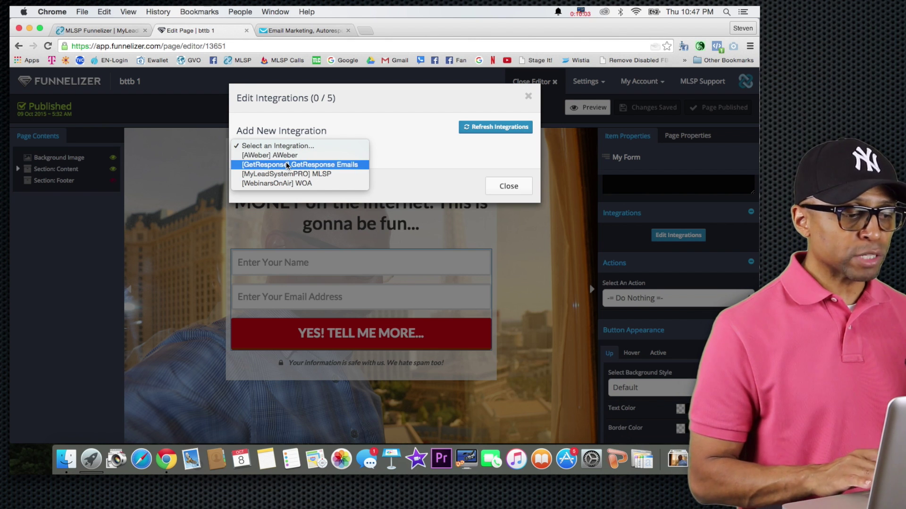
pyautogui.click(286, 164)
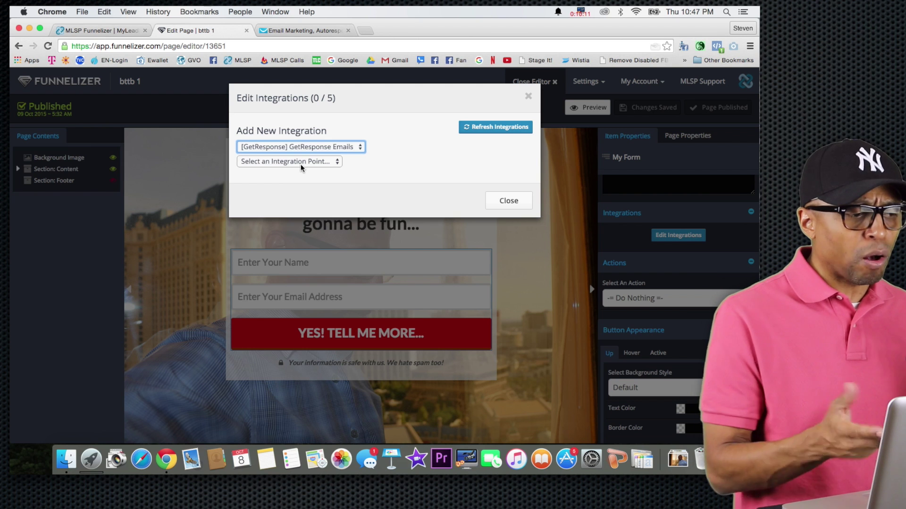
# Add a GetResponse integration to the opt-in form using the [p8AC9] mybizoppmessages campaign
pyautogui.click(293, 30)
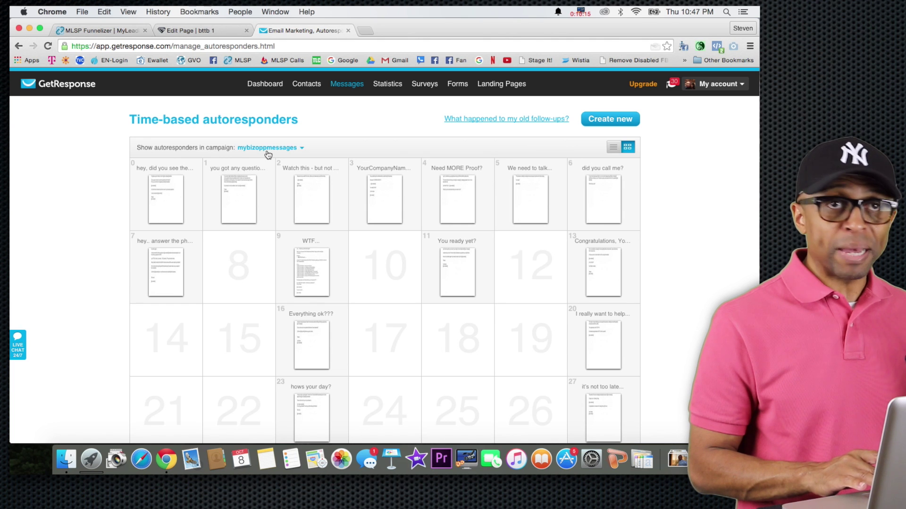
pyautogui.click(203, 30)
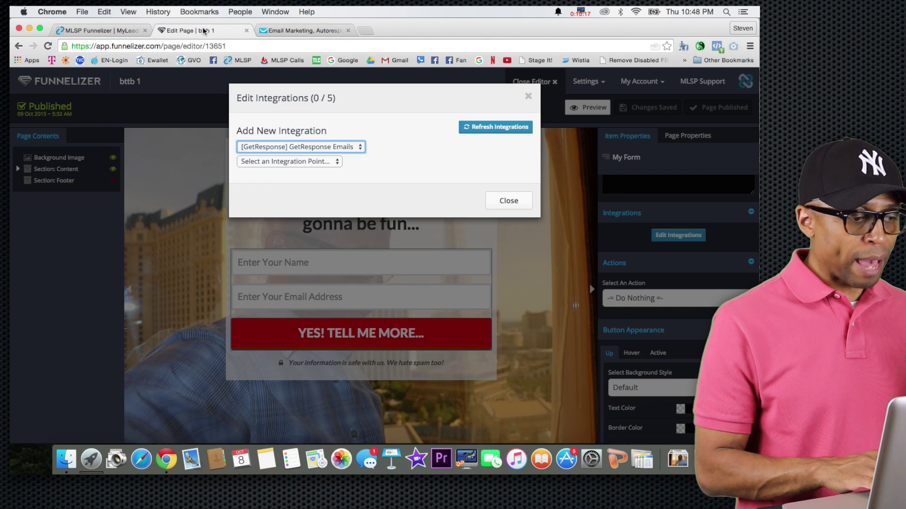
pyautogui.click(329, 162)
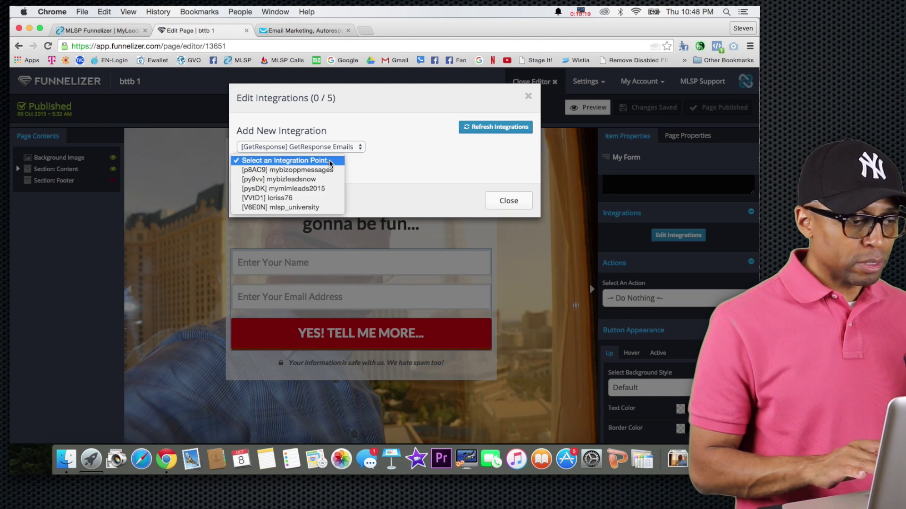
pyautogui.click(306, 171)
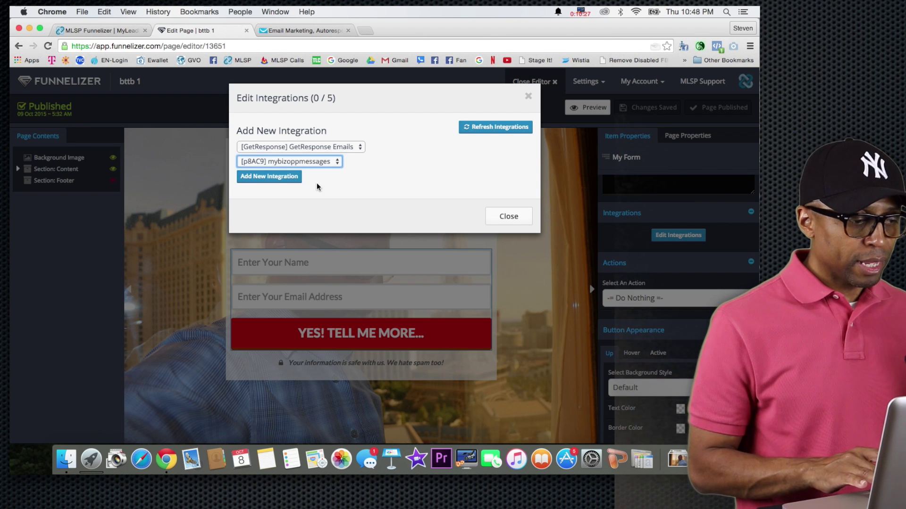
pyautogui.click(283, 181)
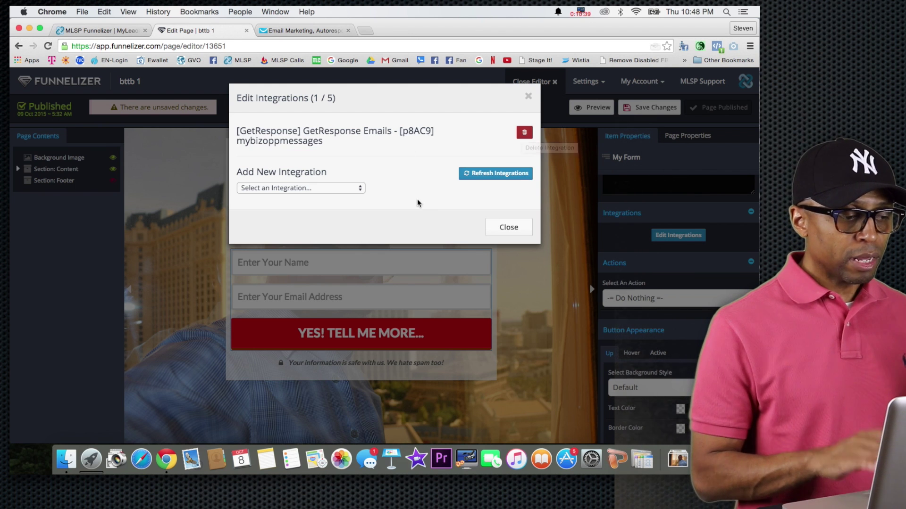
# Close the integrations window, then save and publish the bttb 1 page
pyautogui.click(503, 230)
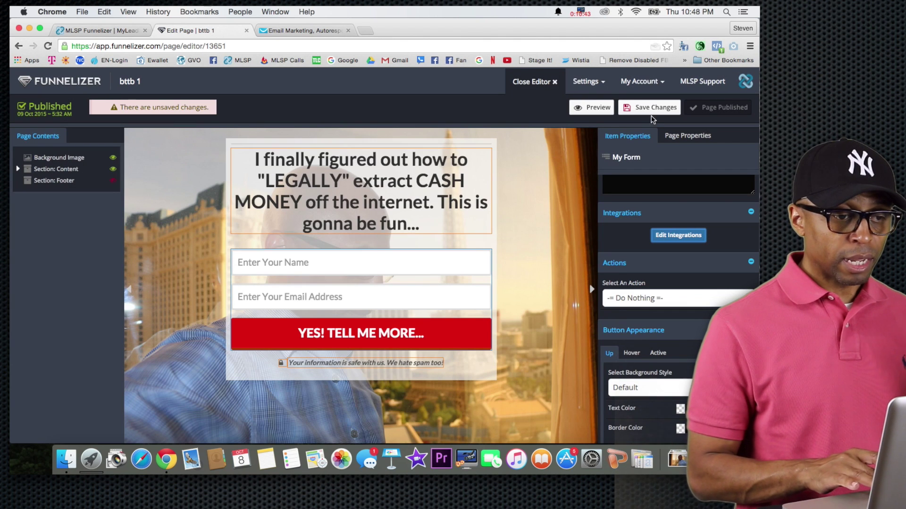
pyautogui.click(650, 109)
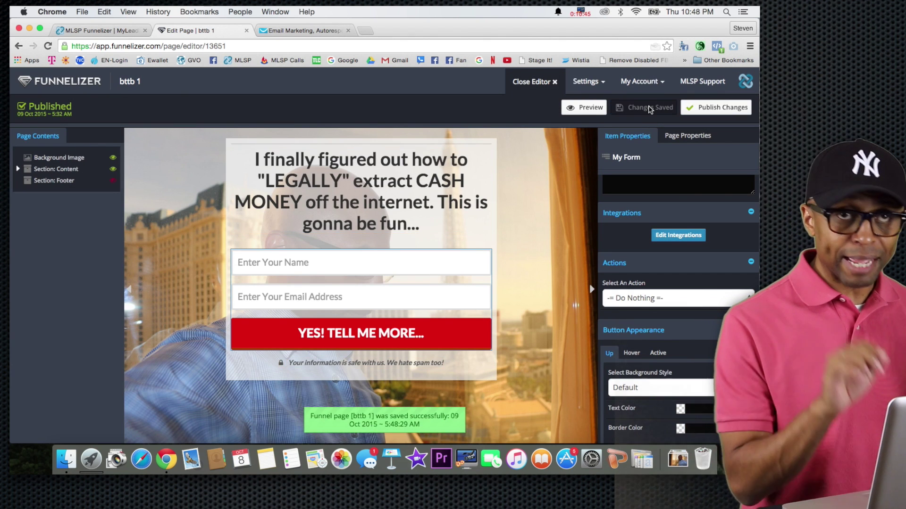
pyautogui.click(720, 108)
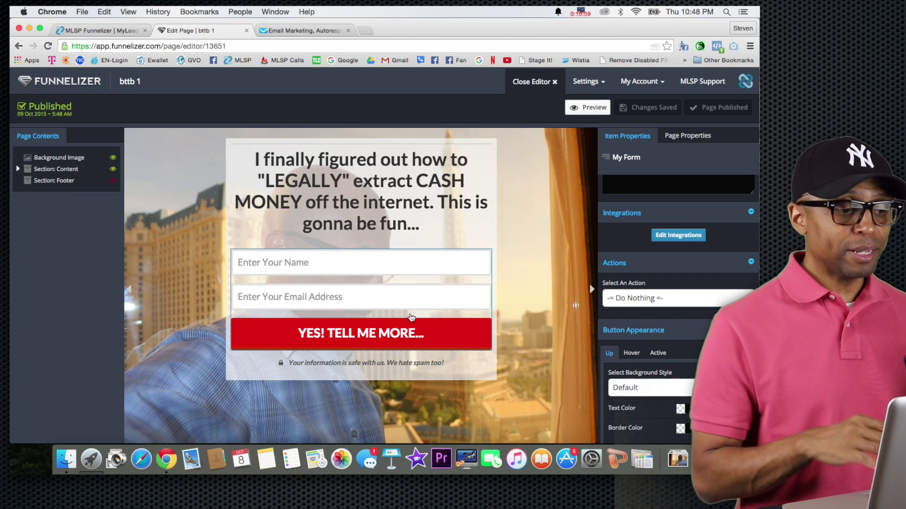
pyautogui.click(289, 31)
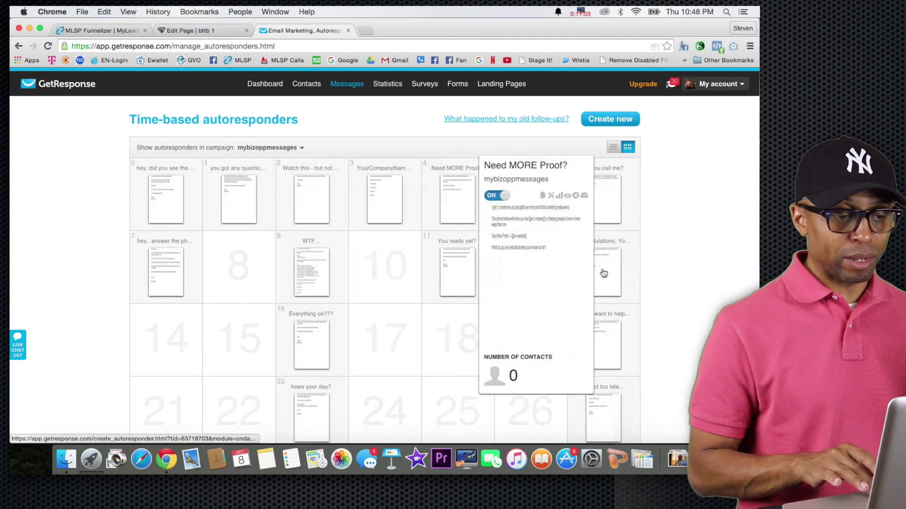
pyautogui.moveTo(604, 279)
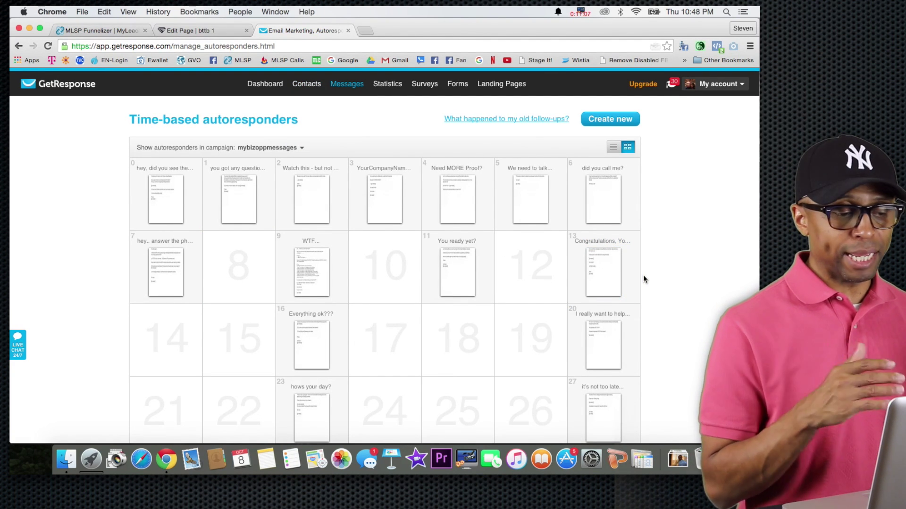
pyautogui.moveTo(318, 89)
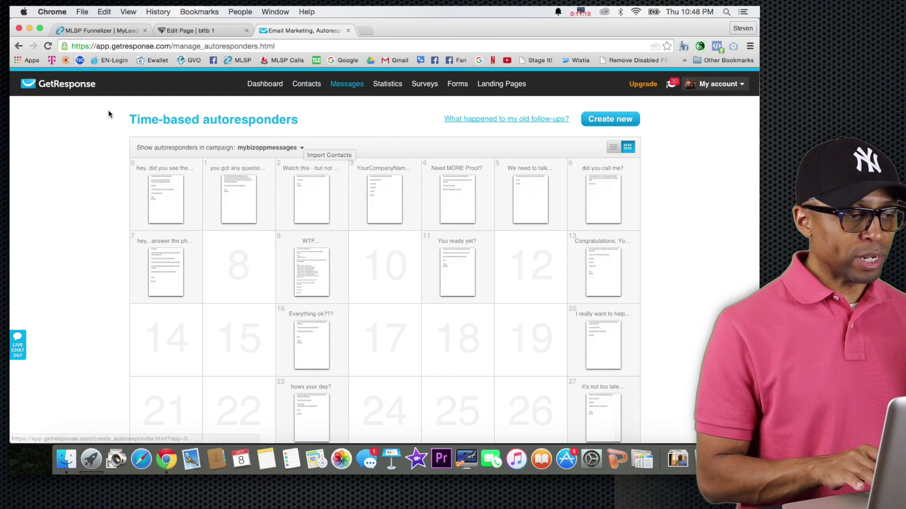
pyautogui.click(218, 27)
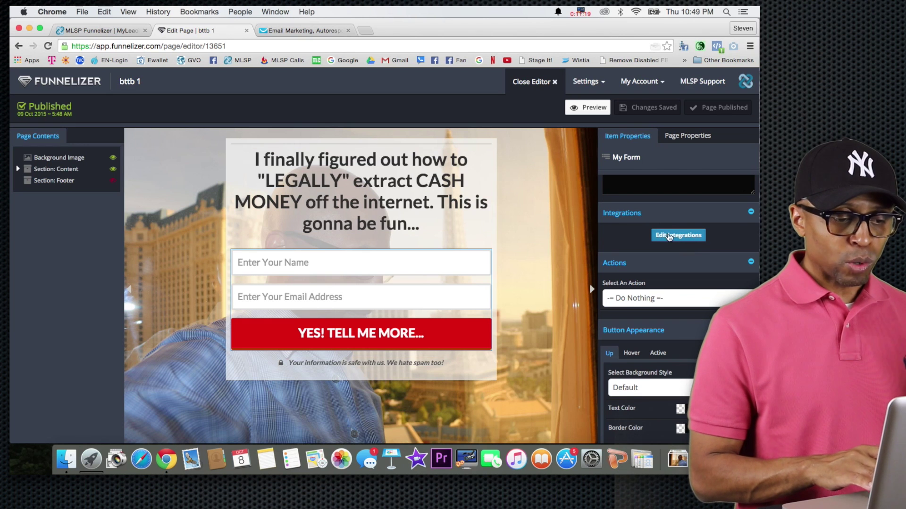
# Set the form's after-submit action to Go To URL in Item Properties > Actions
pyautogui.scroll(-1, 669, 237)
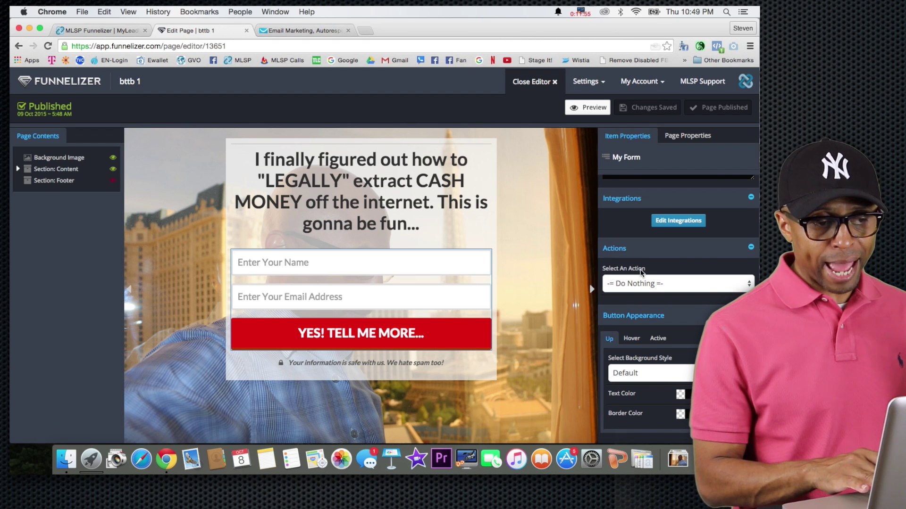
pyautogui.click(655, 287)
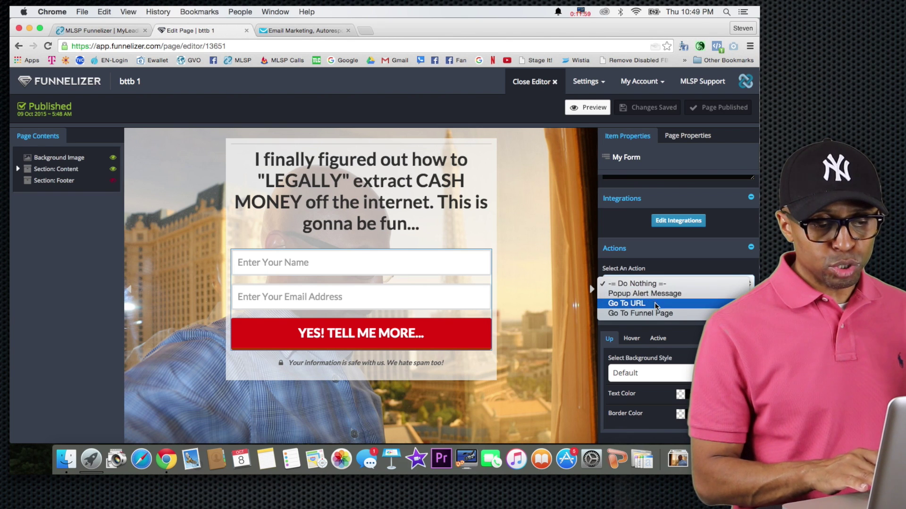
pyautogui.click(654, 303)
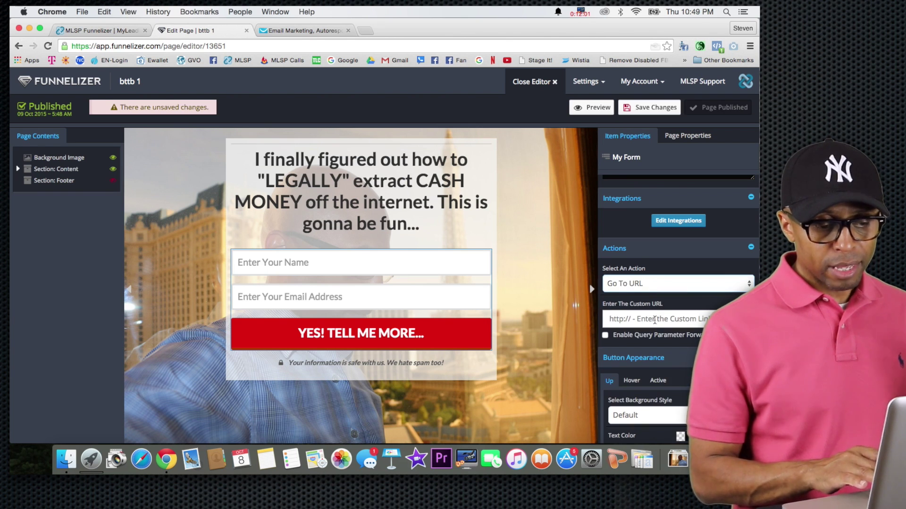
pyautogui.click(655, 320)
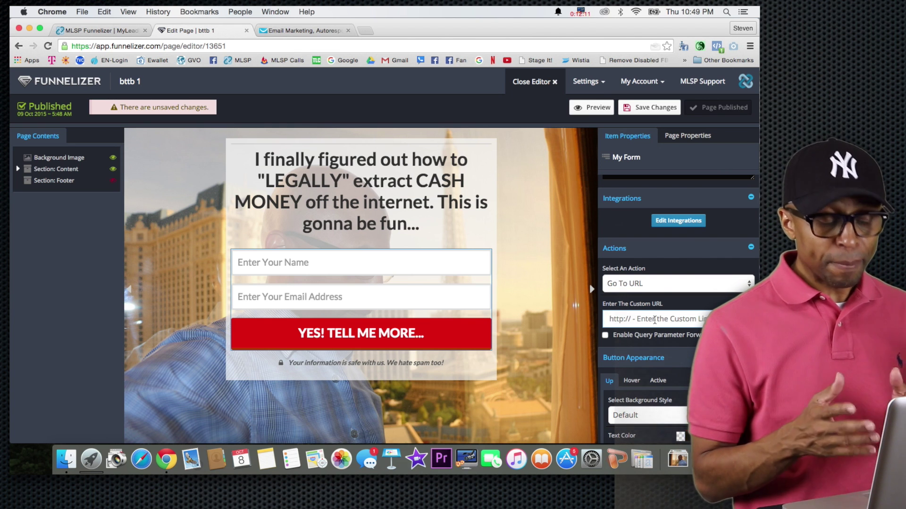
pyautogui.click(654, 320)
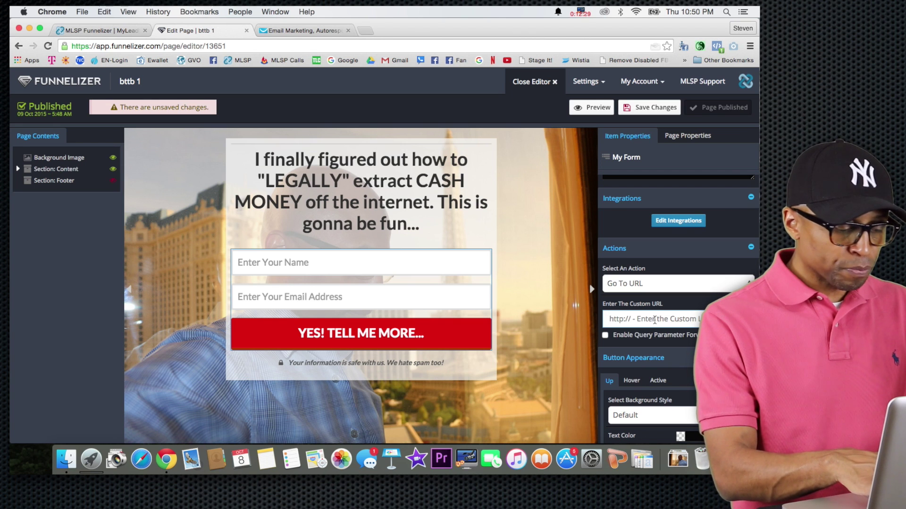
pyautogui.write('ht')
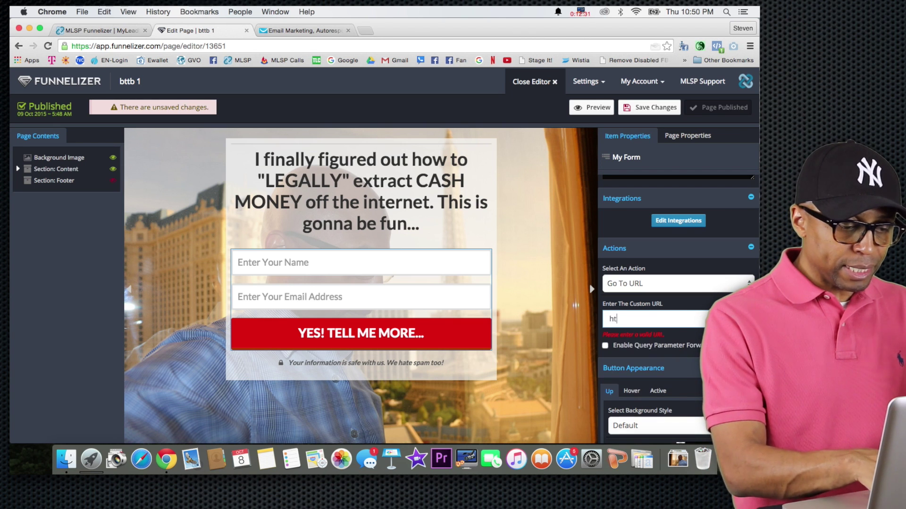
pyautogui.write('tp://wwww.')
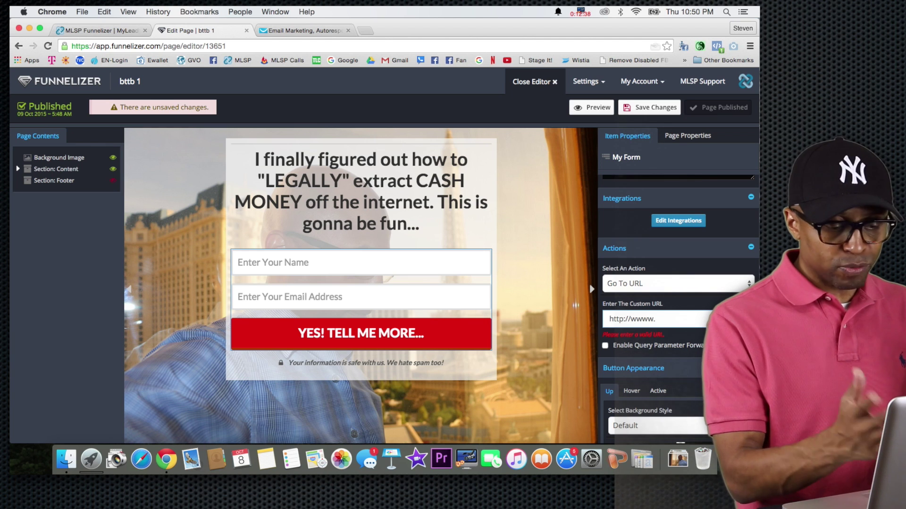
pyautogui.press('BackSpace')
pyautogui.press('BackSpace')
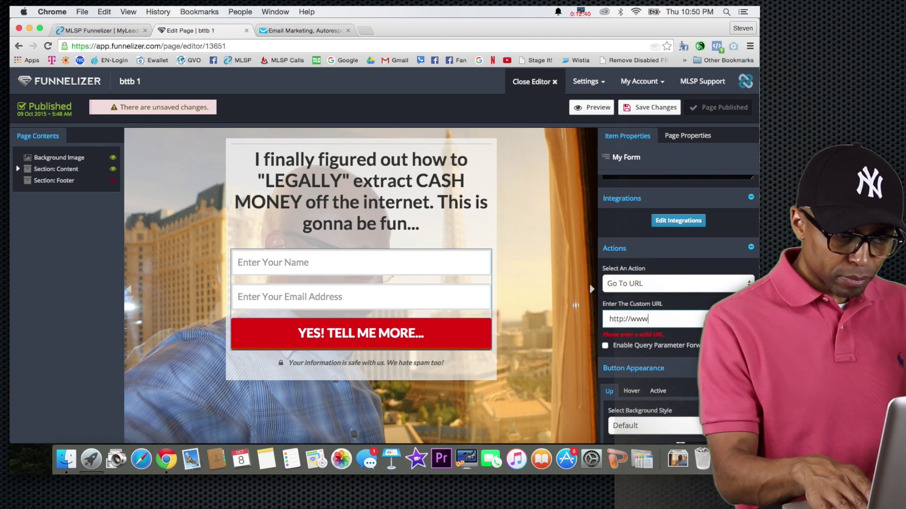
pyautogui.write('.')
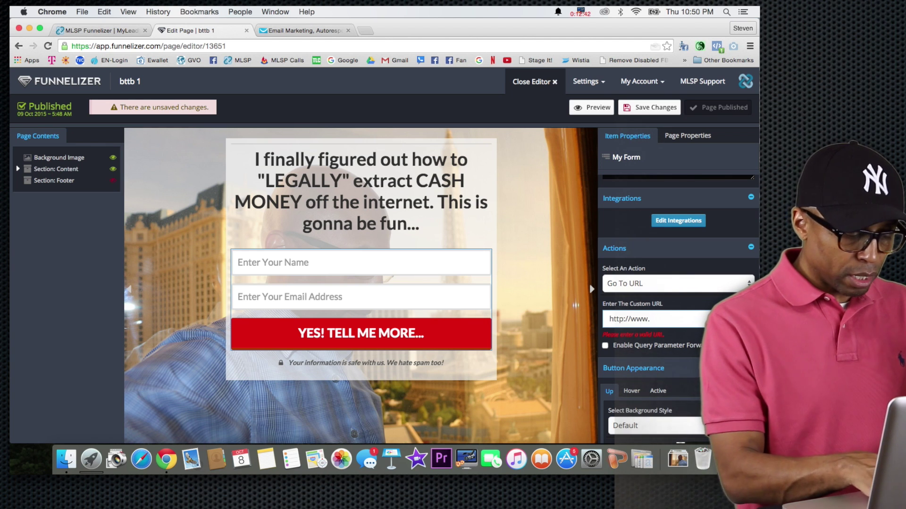
pyautogui.write('Google.com')
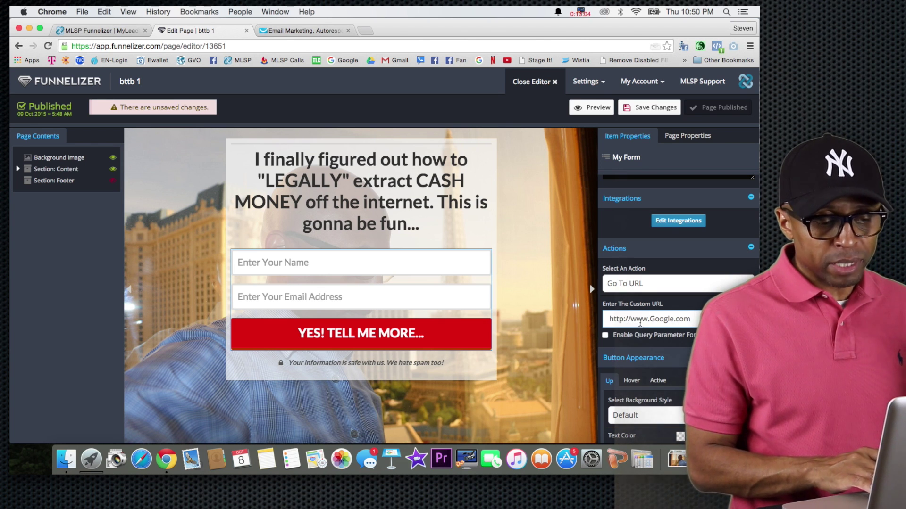
pyautogui.doubleClick(671, 320)
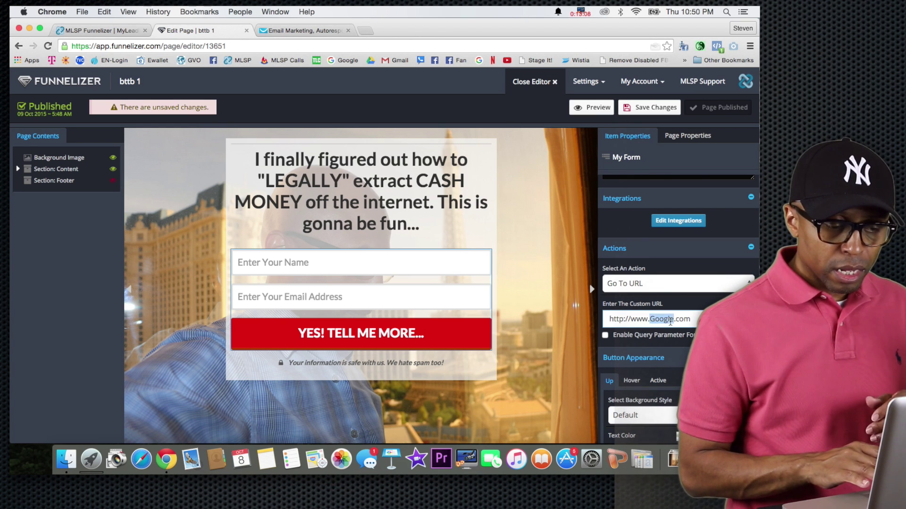
pyautogui.click(695, 319)
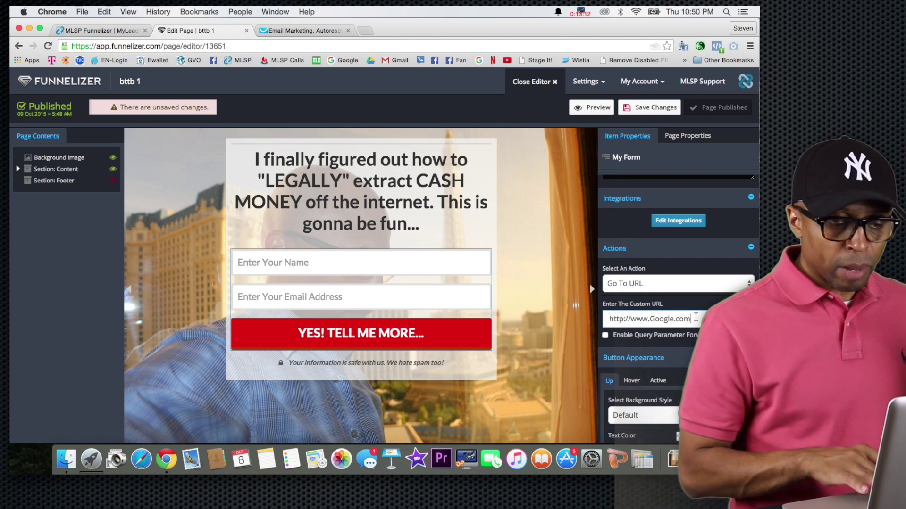
pyautogui.scroll(-2, 628, 354)
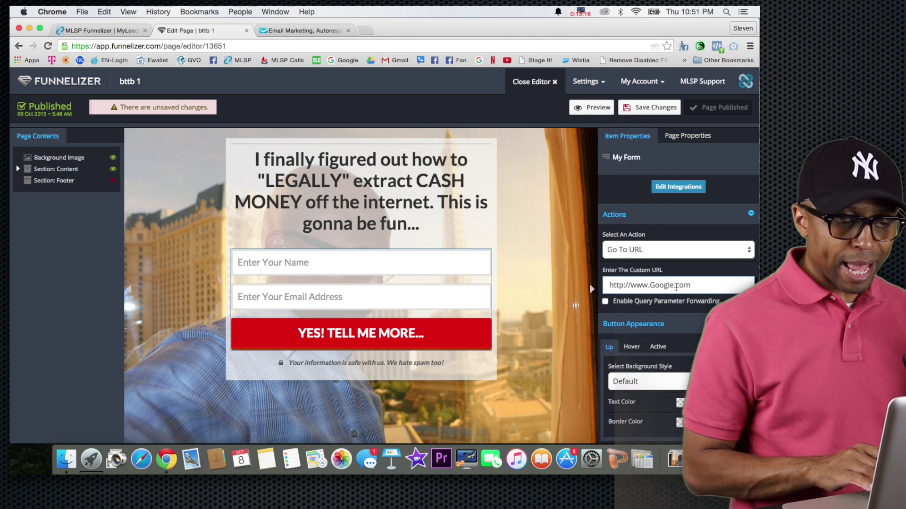
pyautogui.scroll(4, 677, 291)
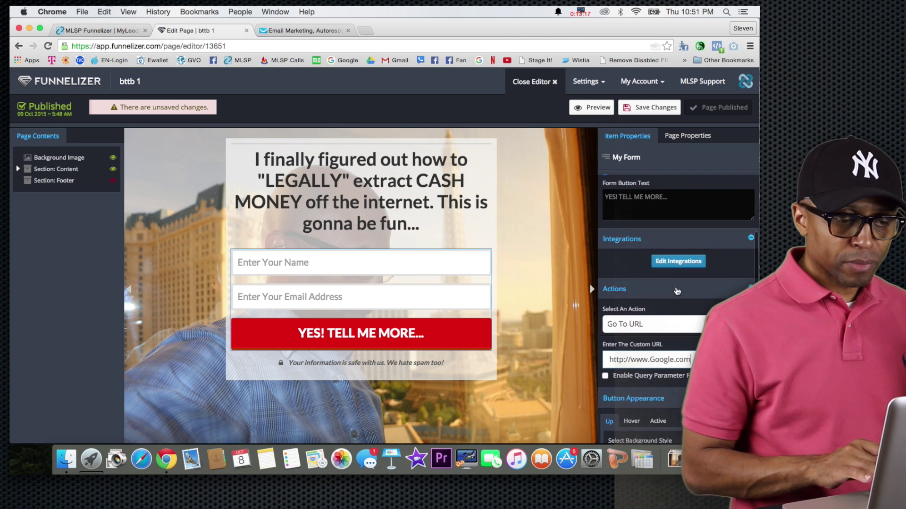
# Save the Go To URL redirect setting and return to the My Funnels dashboard
pyautogui.click(651, 112)
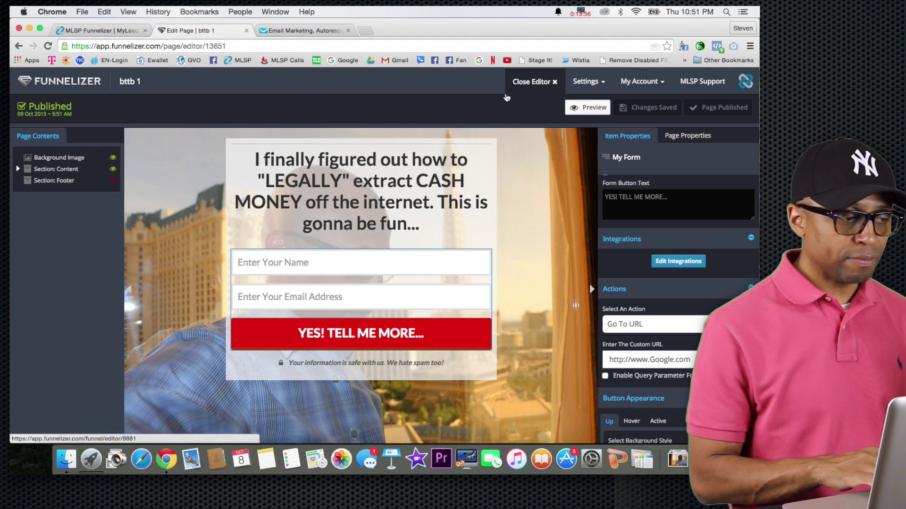
pyautogui.click(65, 86)
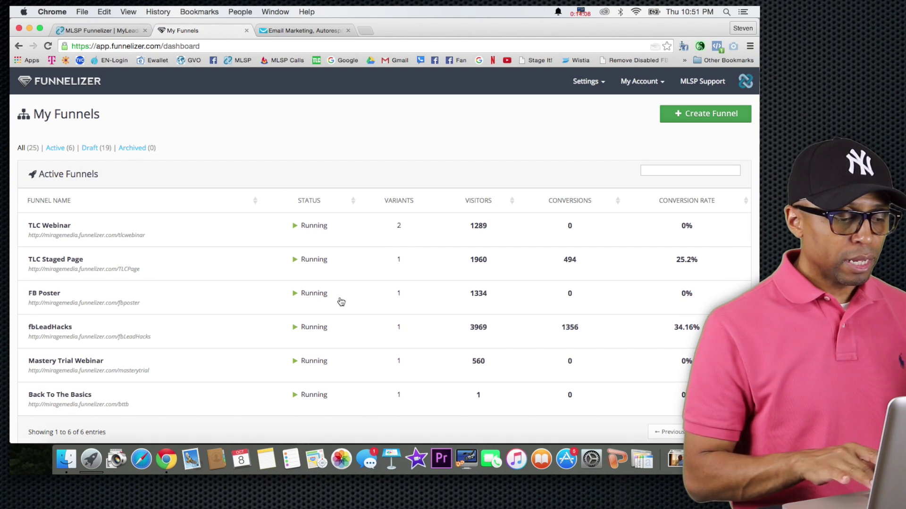
pyautogui.scroll(-3, 400, 313)
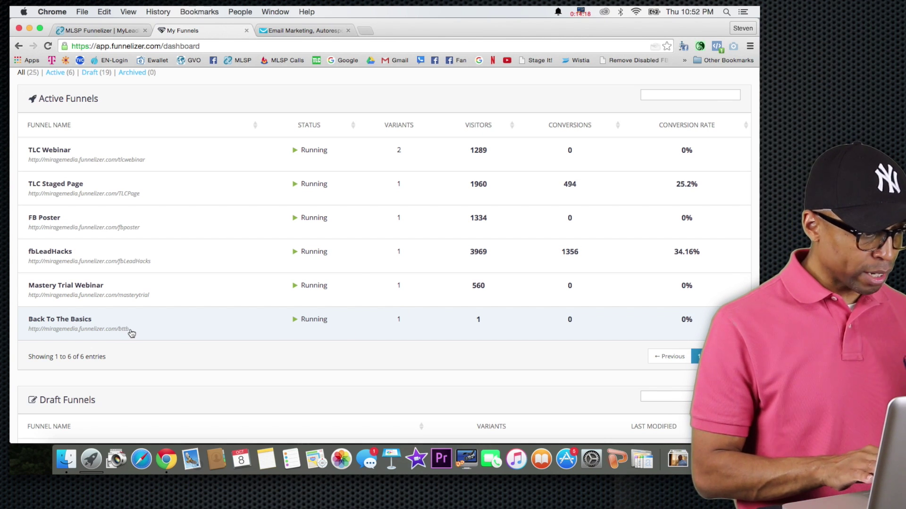
pyautogui.click(206, 326)
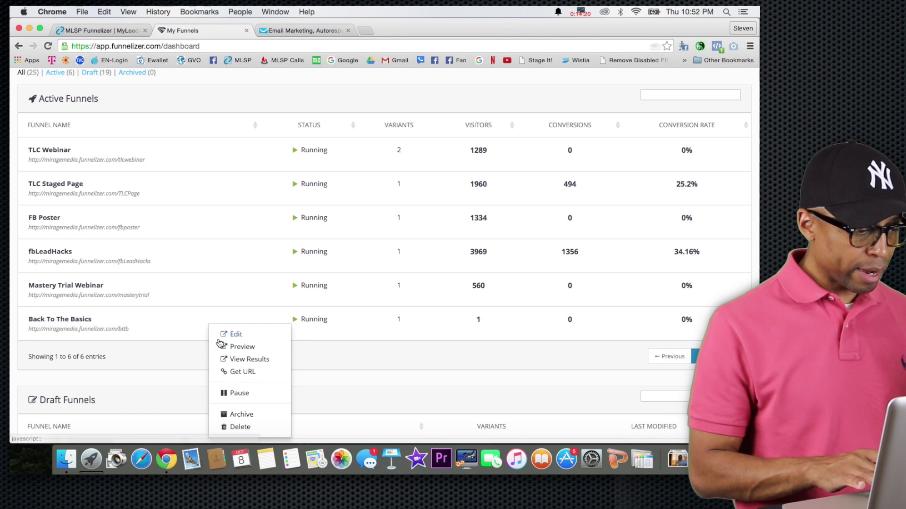
pyautogui.click(238, 375)
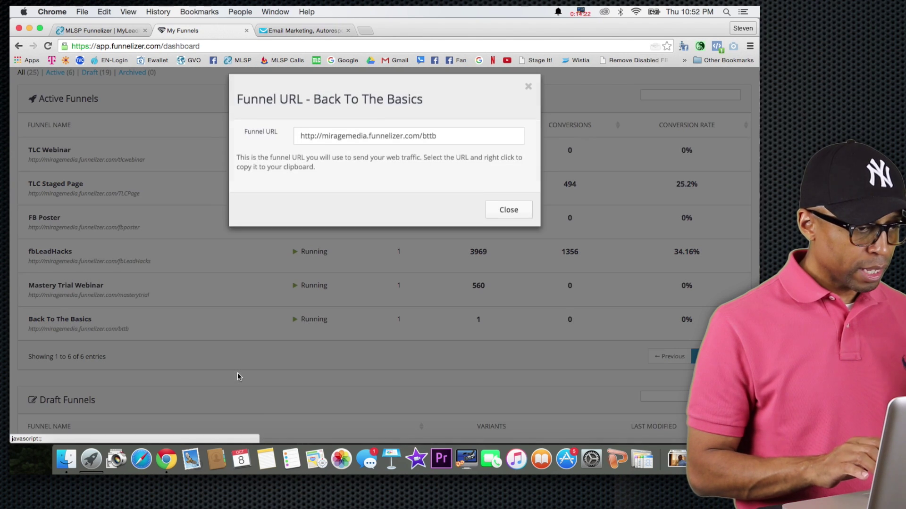
pyautogui.tripleClick(342, 149)
pyautogui.press('super+c')
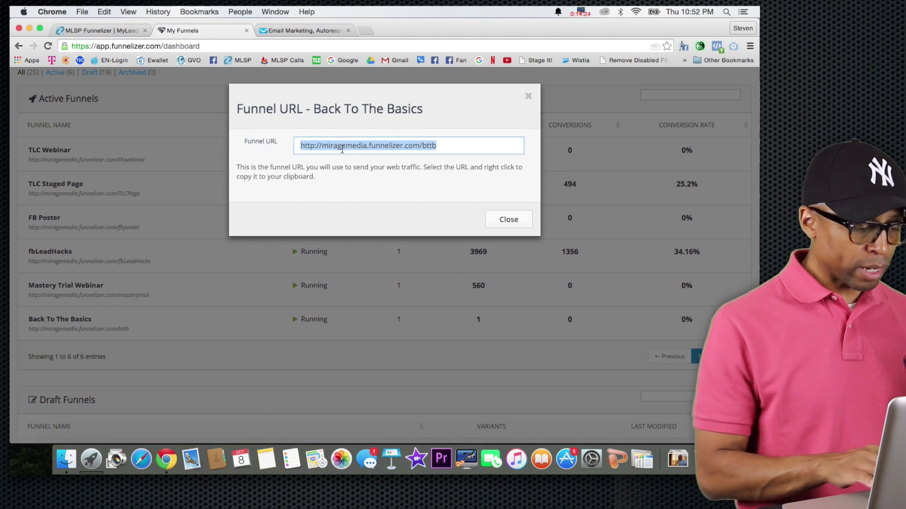
pyautogui.click(528, 96)
pyautogui.click(366, 31)
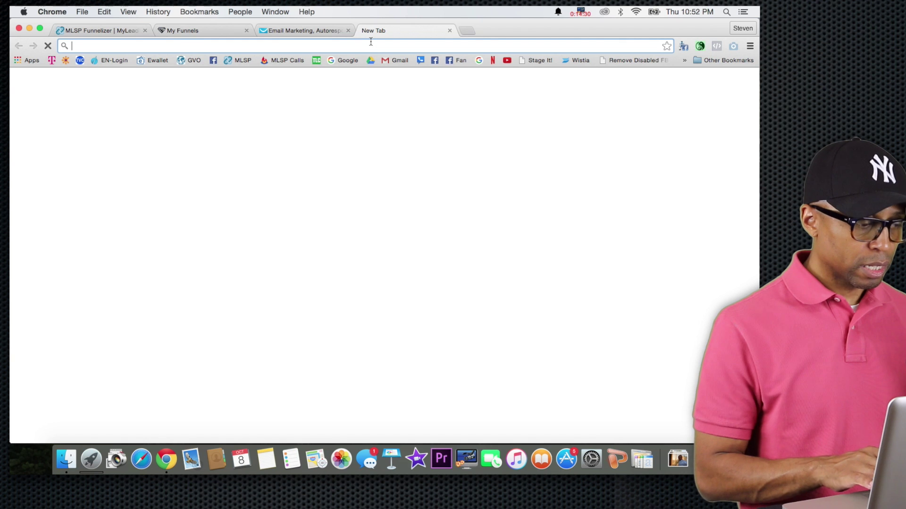
# Load the live opt-in page from the pasted funnel URL and enter a test name
pyautogui.press('super+v')
pyautogui.press('Return')
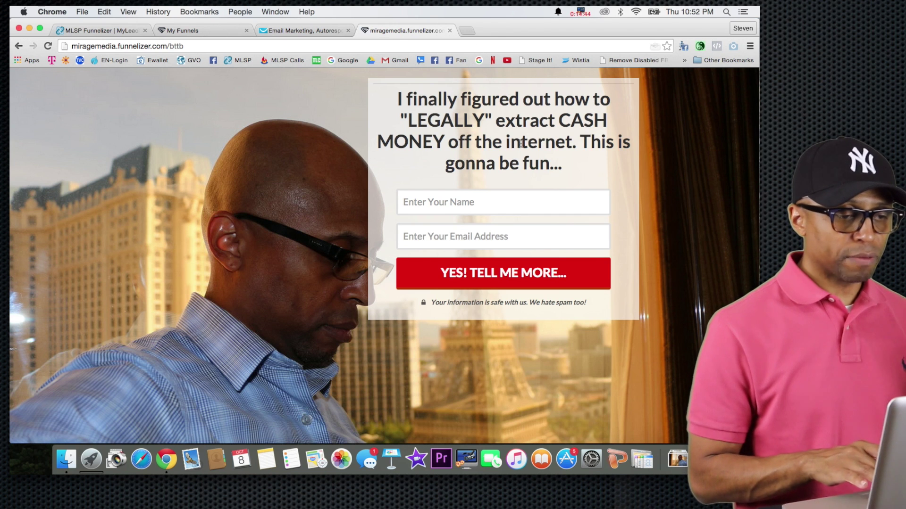
pyautogui.click(470, 202)
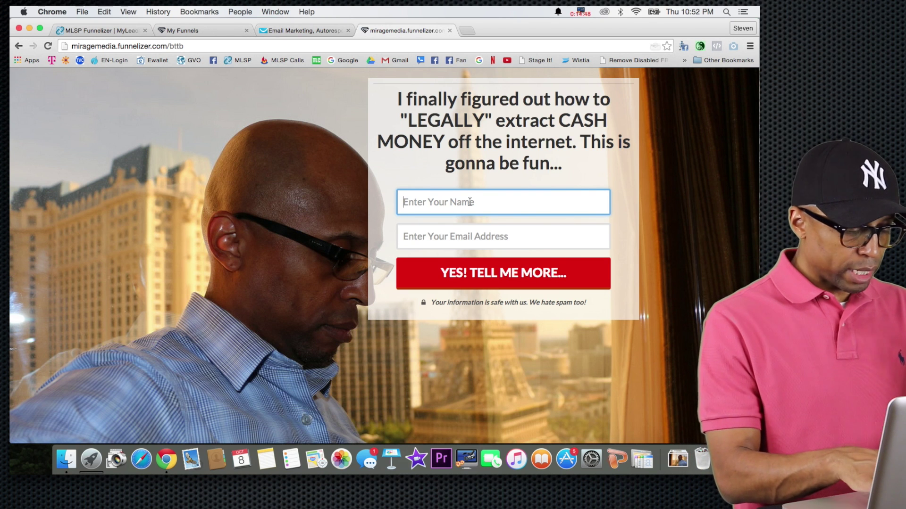
pyautogui.write('John ')
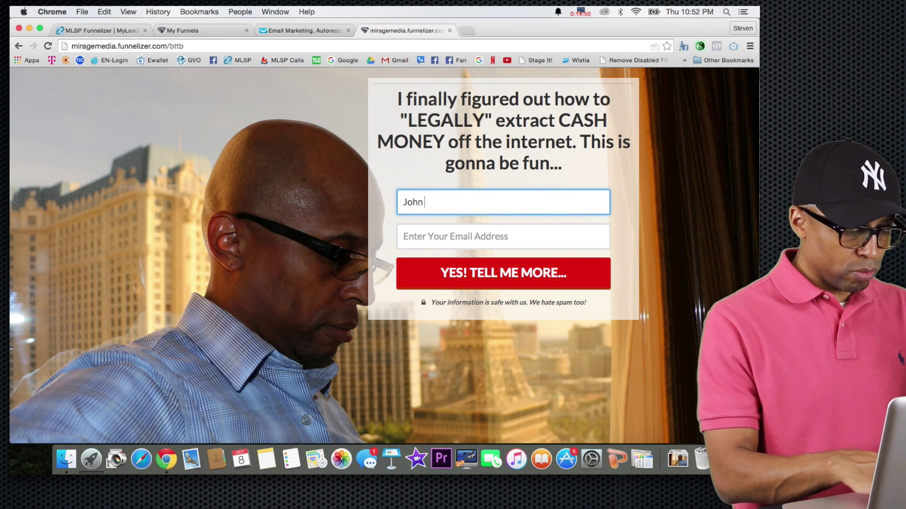
pyautogui.write('Doe')
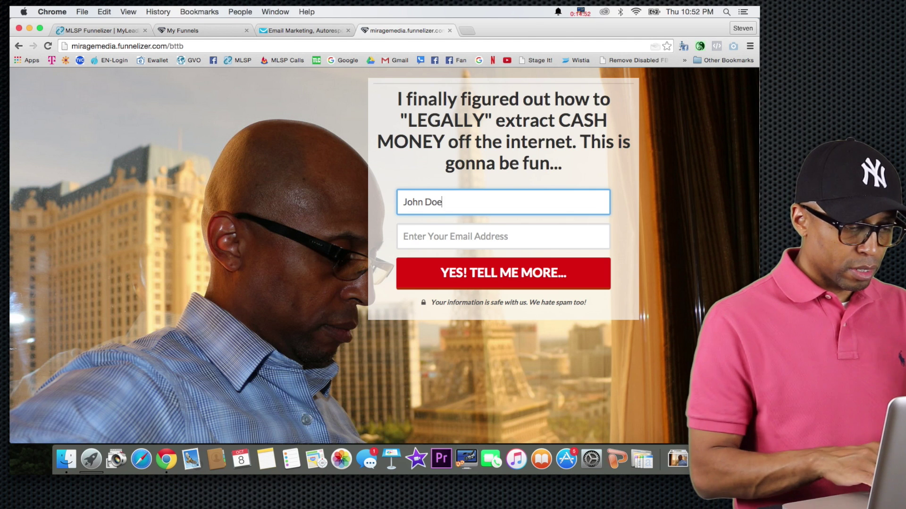
# Fill in a test e-mail address, then check the funnels dashboard for the visit
pyautogui.click(464, 239)
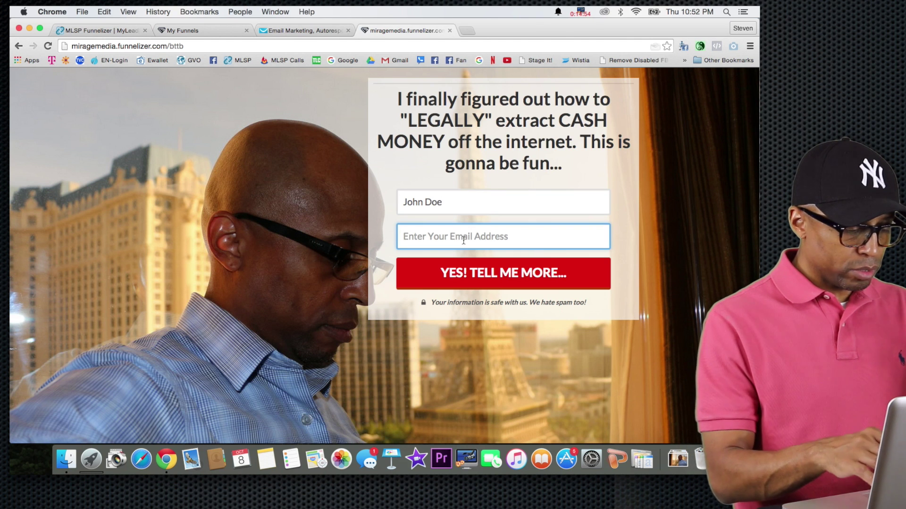
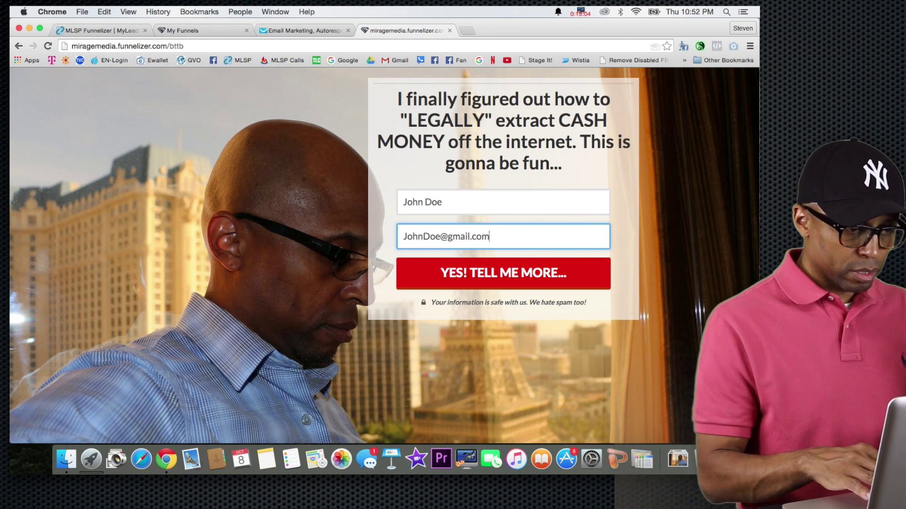
pyautogui.click(440, 237)
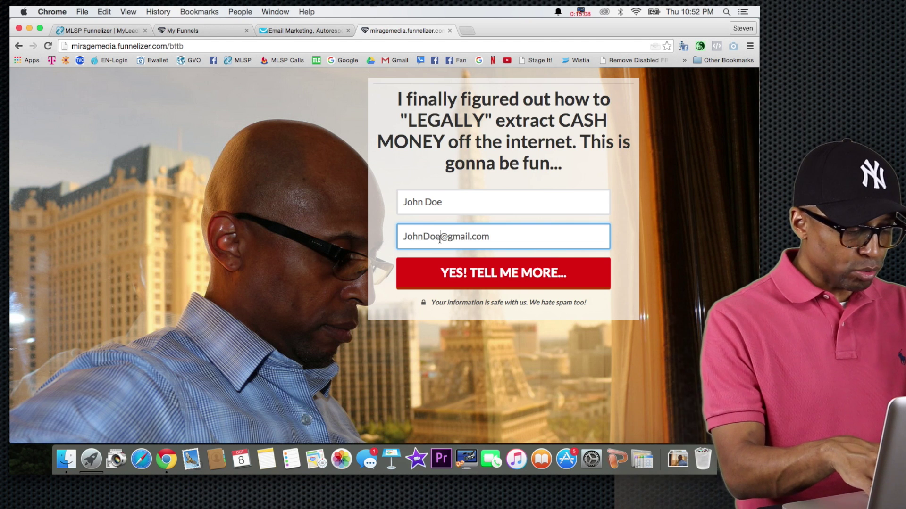
pyautogui.write('162gdg')
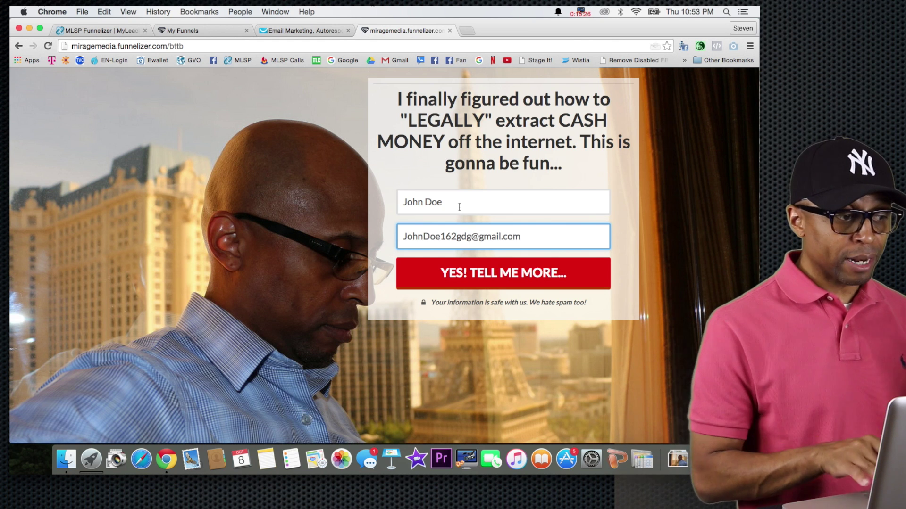
pyautogui.click(213, 30)
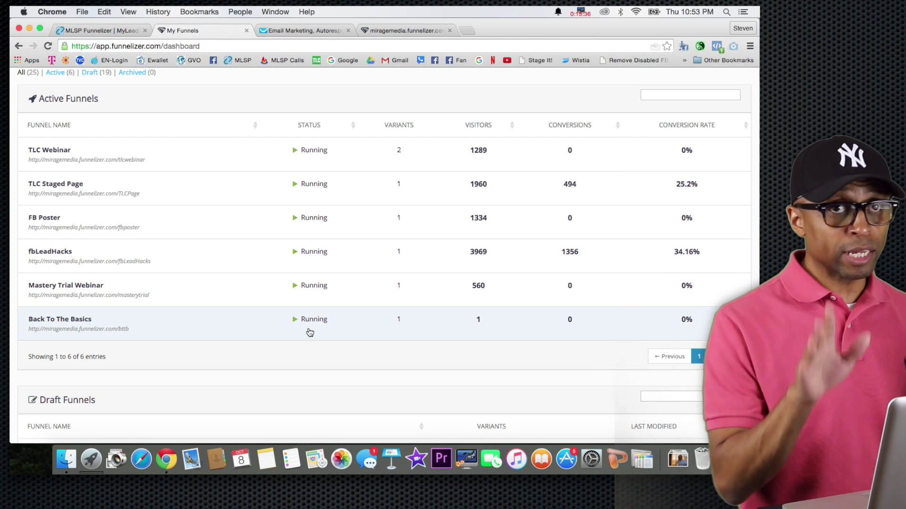
# Submit the filled opt-in form with YES! TELL ME MORE... and confirm it lands on google.com
pyautogui.click(394, 31)
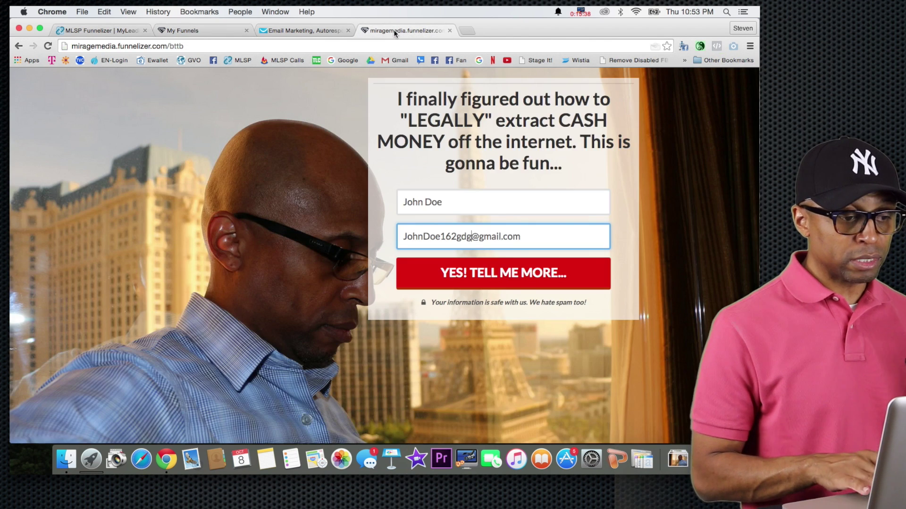
pyautogui.click(493, 281)
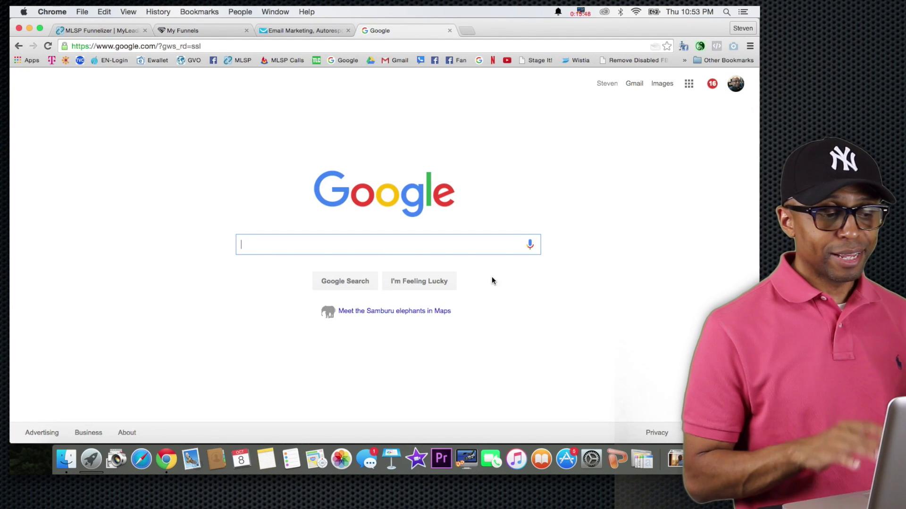
pyautogui.click(317, 62)
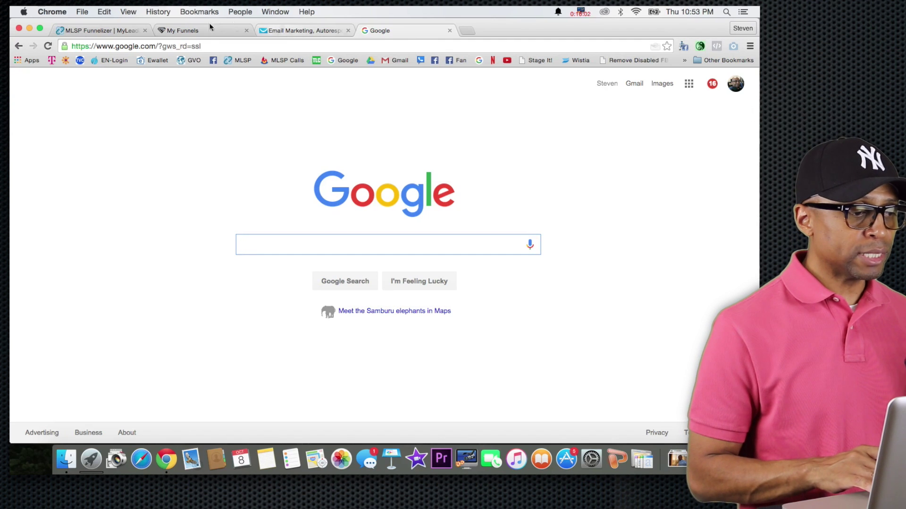
# Look over the GetResponse autoresponders page and Contacts menu, then return to My Funnels
pyautogui.click(282, 30)
pyautogui.moveTo(306, 85)
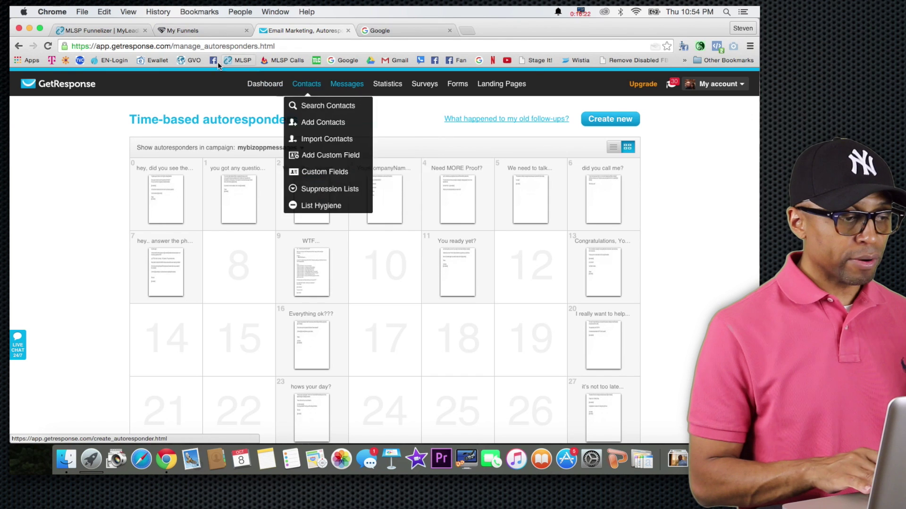
pyautogui.click(172, 30)
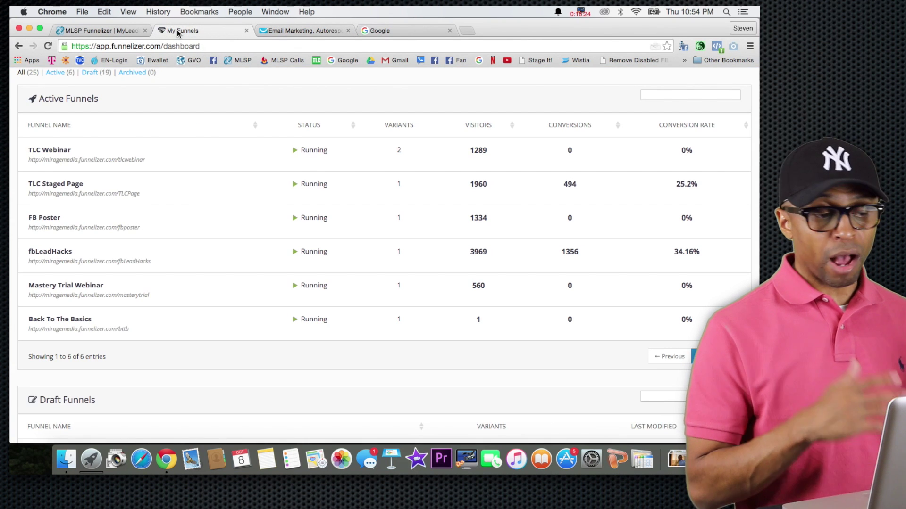